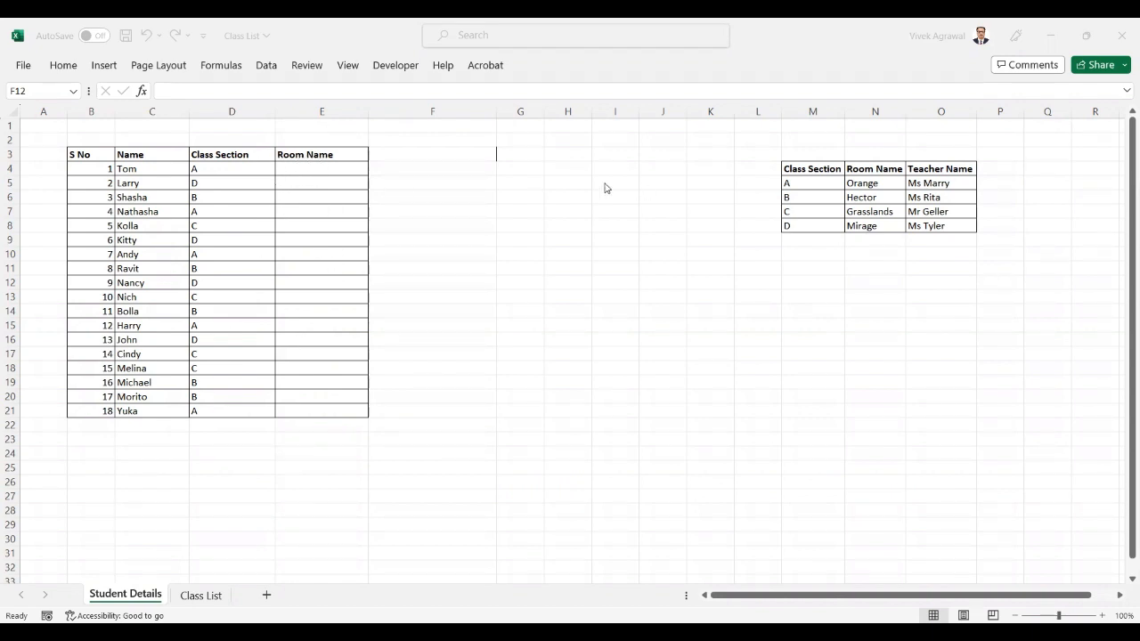
Examine the student list's Class Section and empty Room Name columns against the class section, room and teacher reference table.
click(308, 167)
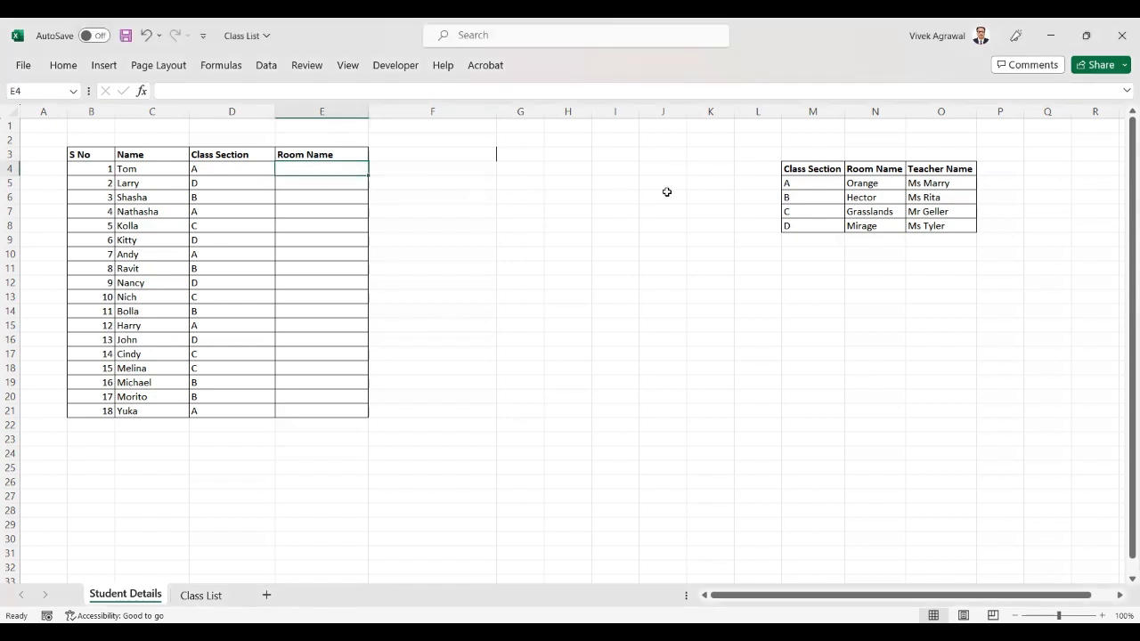
drag(821, 171, 910, 228)
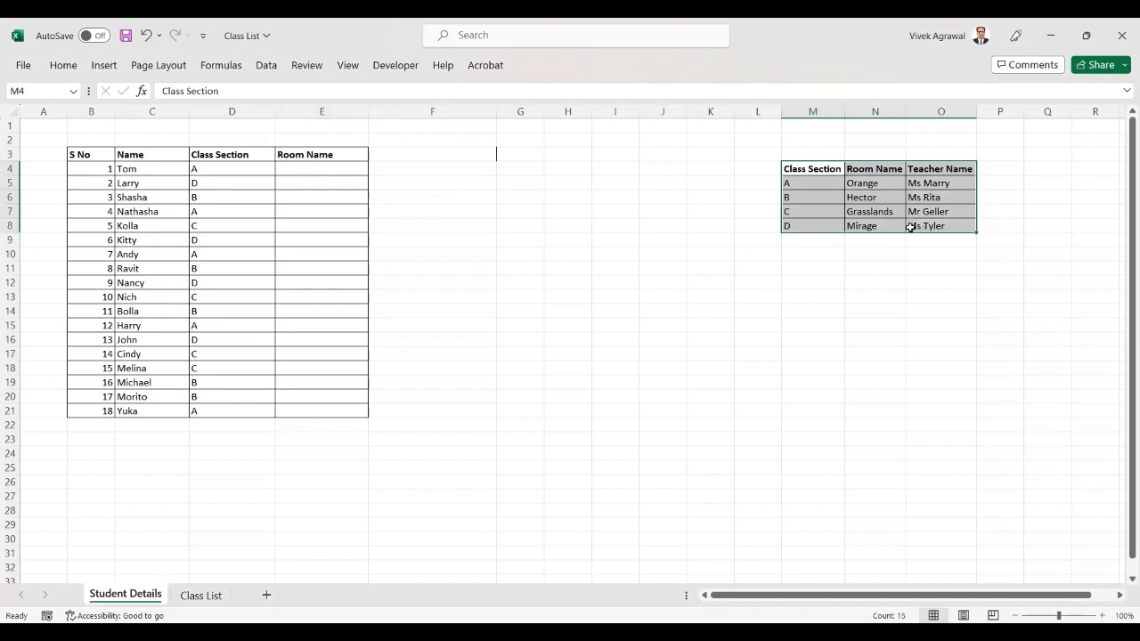
click(802, 181)
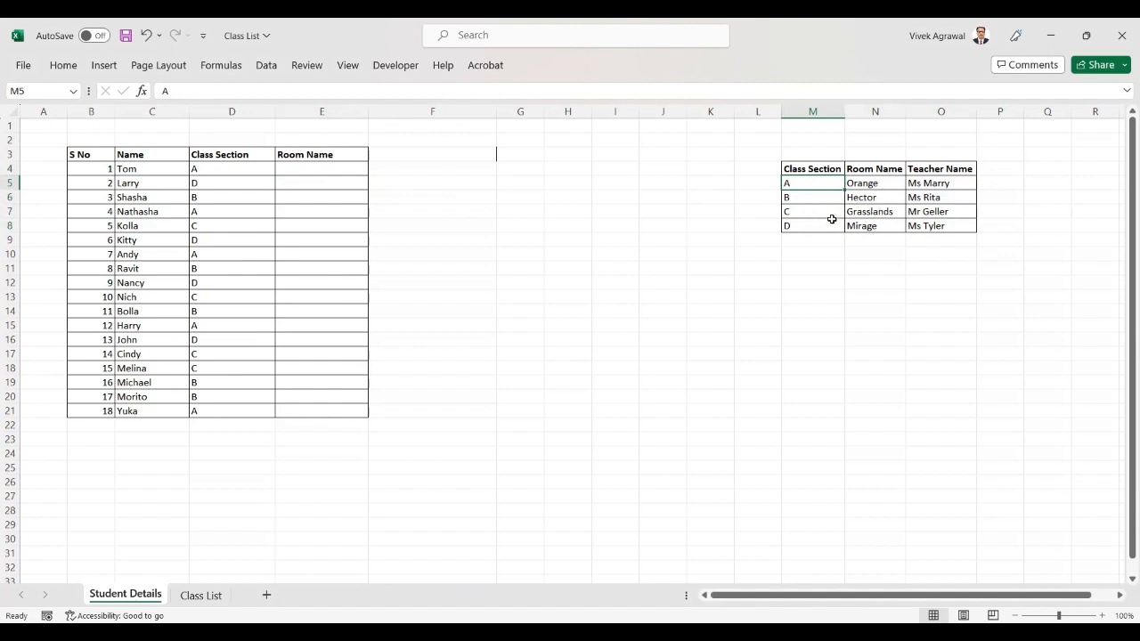
click(217, 173)
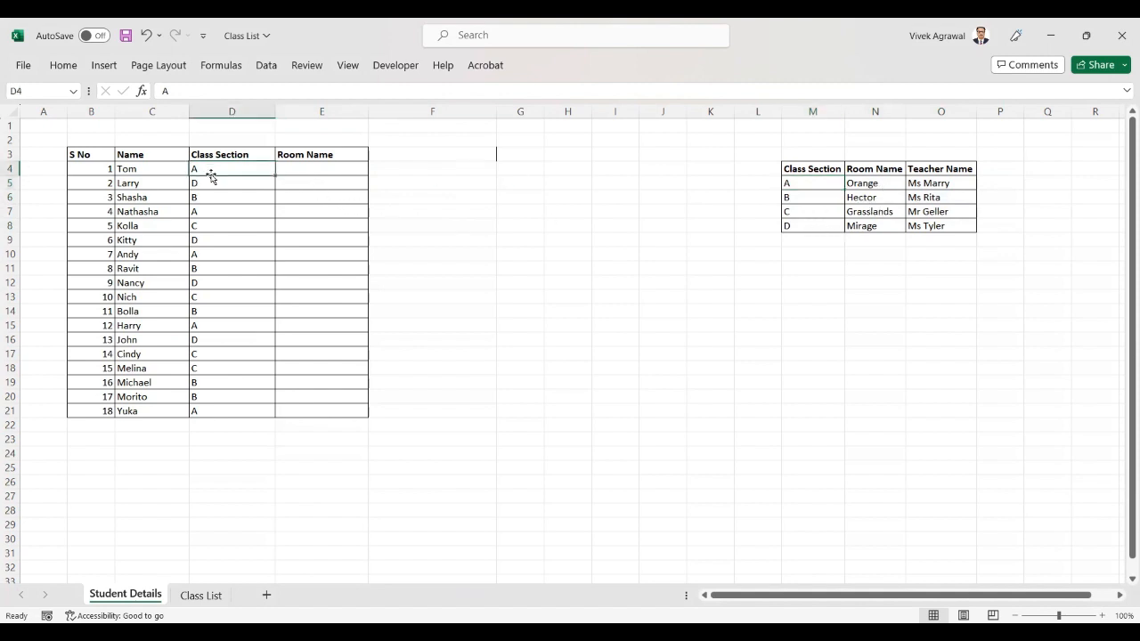
click(309, 173)
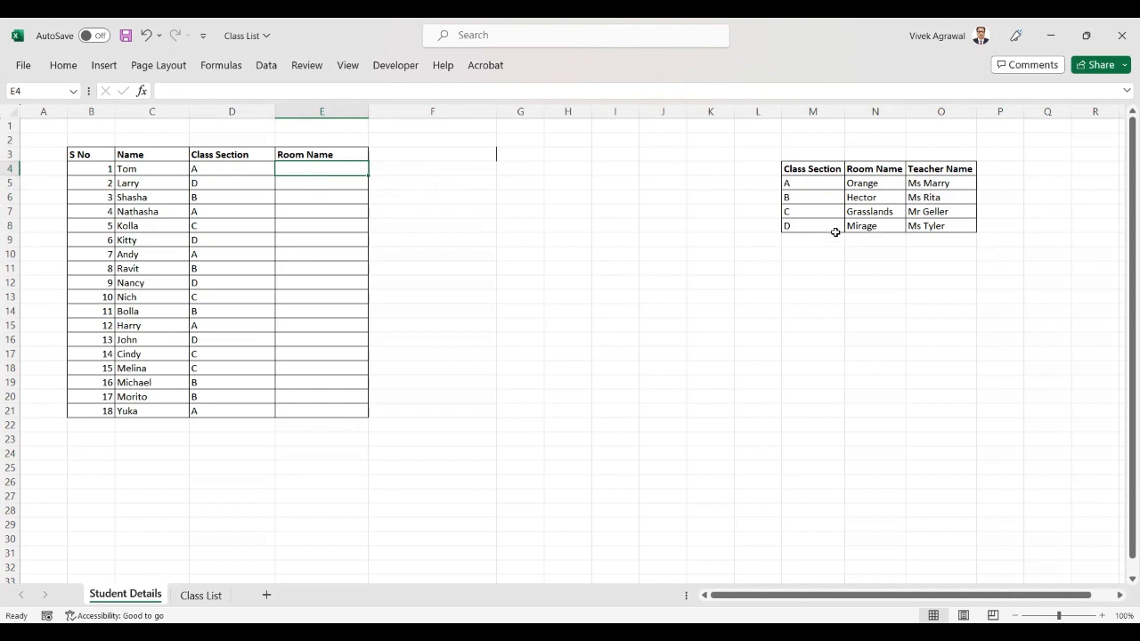
click(867, 230)
click(306, 195)
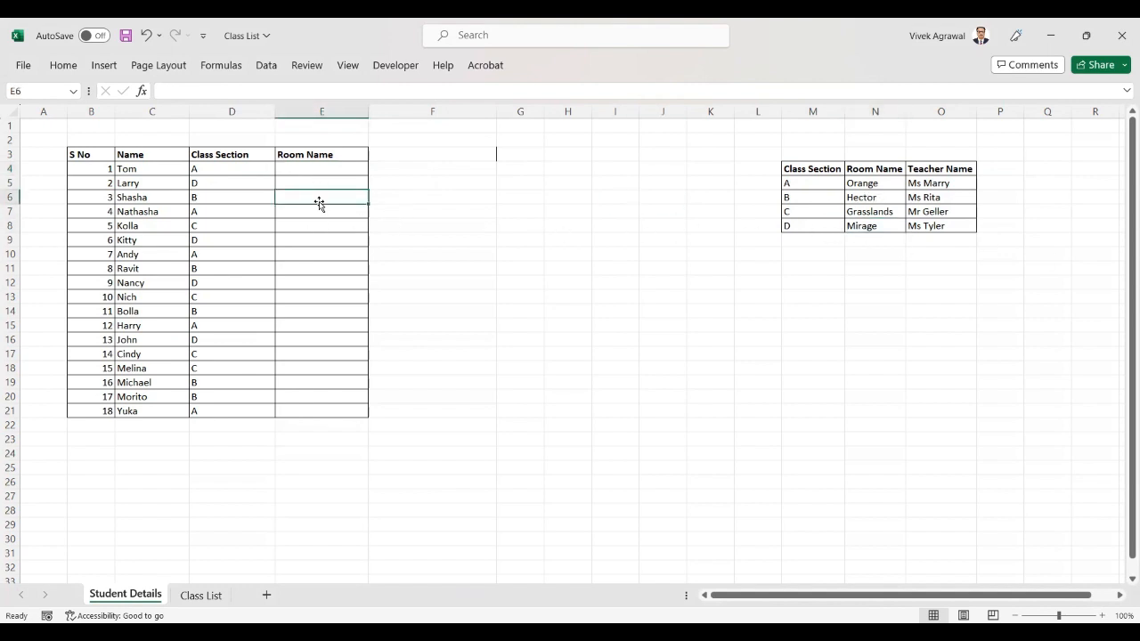
click(307, 167)
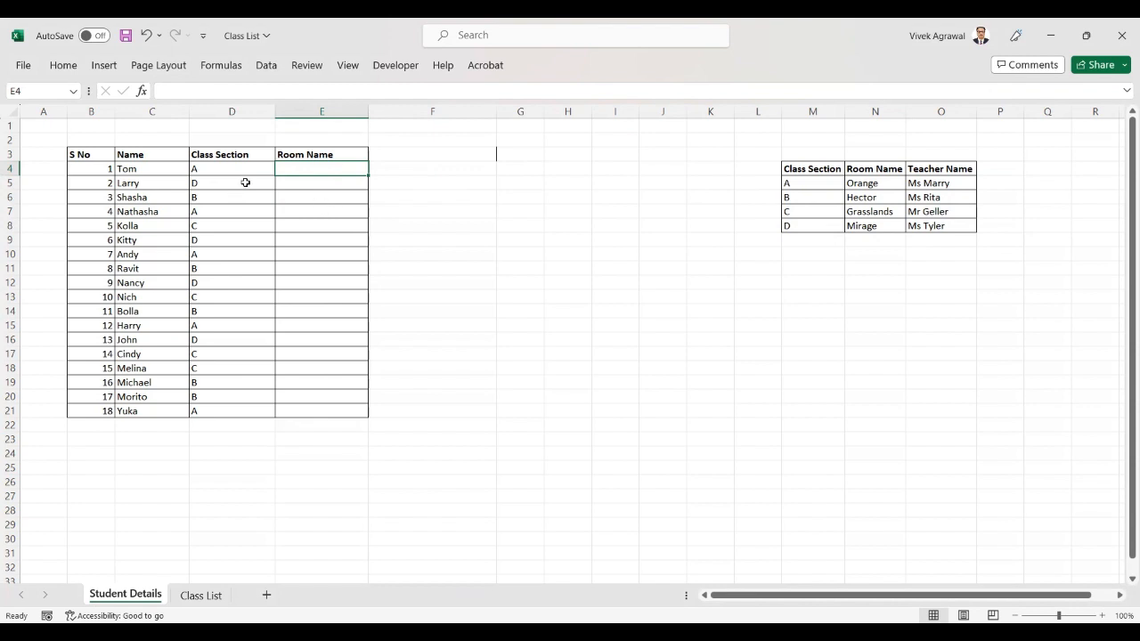
click(206, 170)
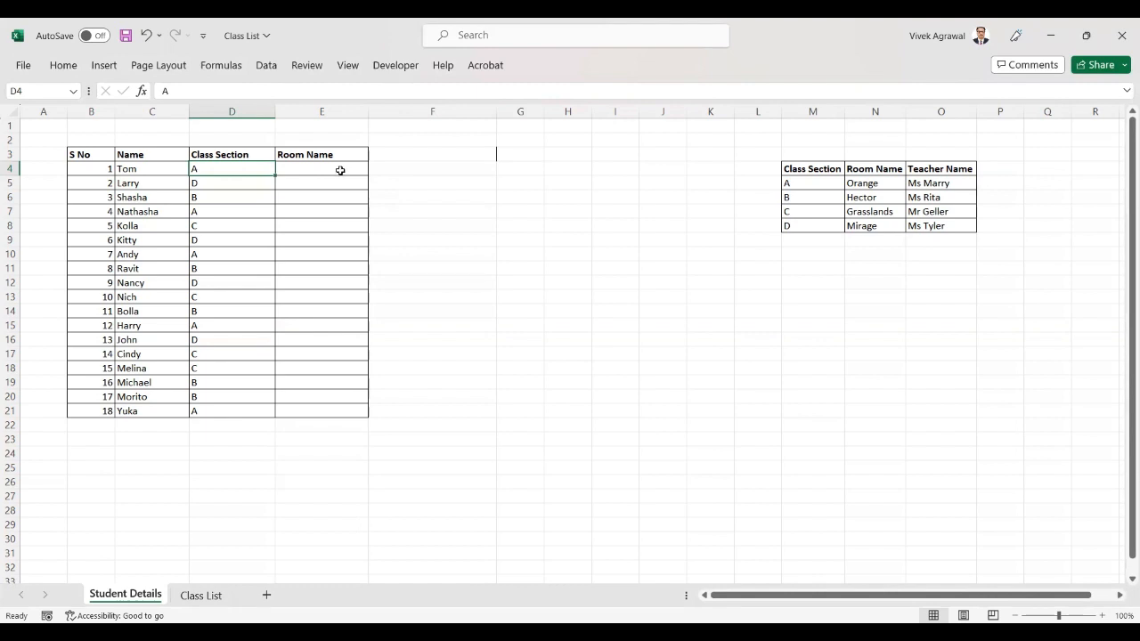
Enter =VLOOKUP(D4,M4:N8,2,) in E4 to look up the first student's room name by class section.
click(303, 165)
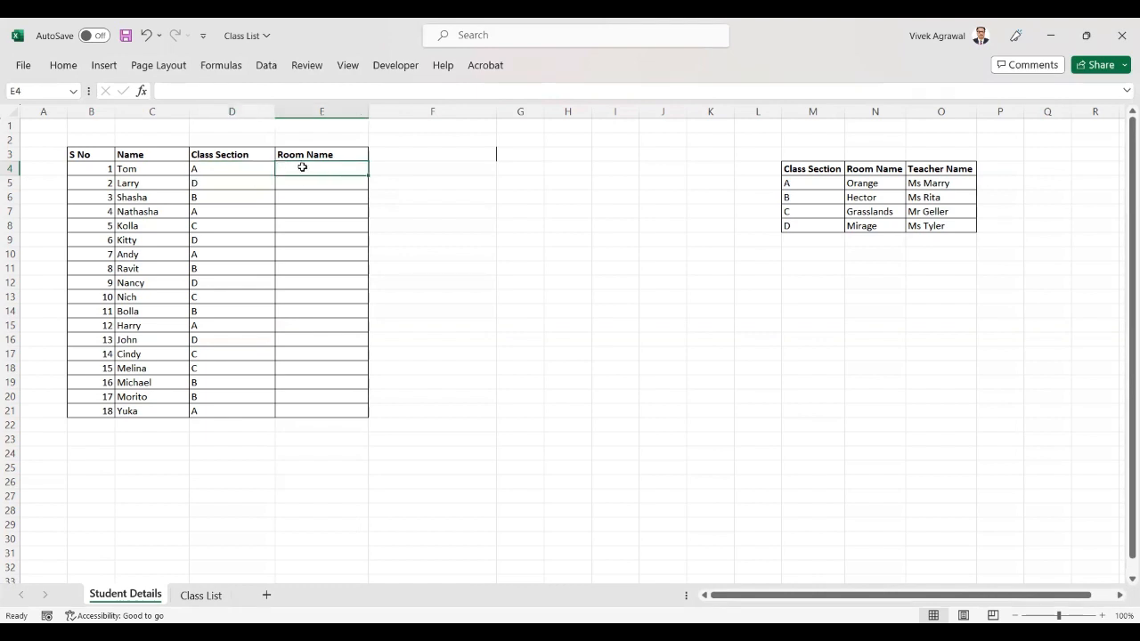
text(=)
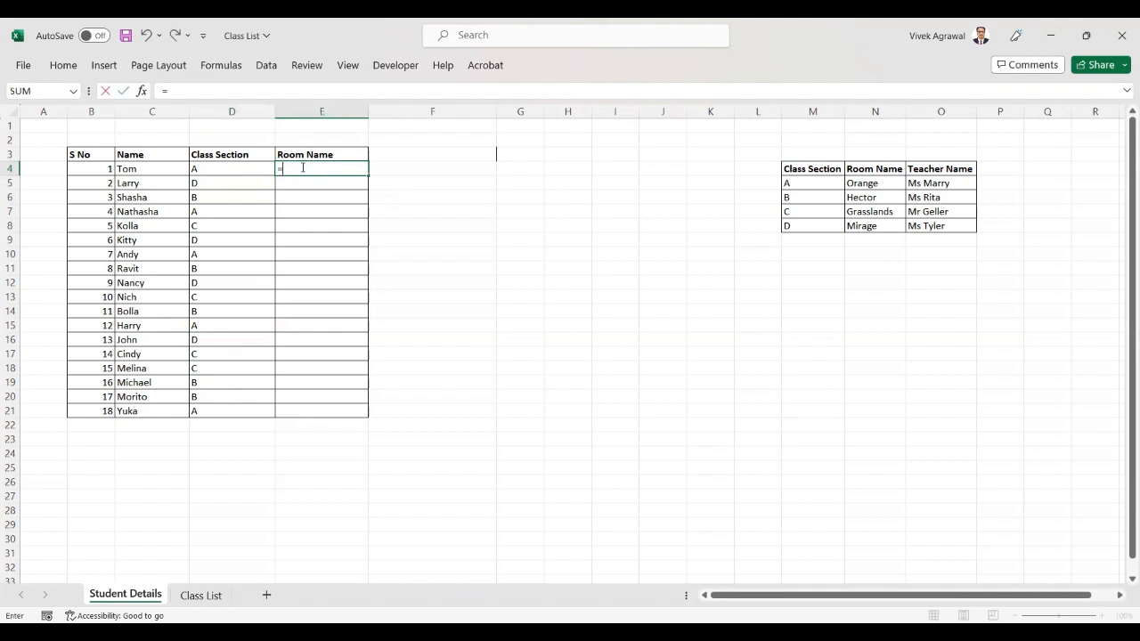
text(v)
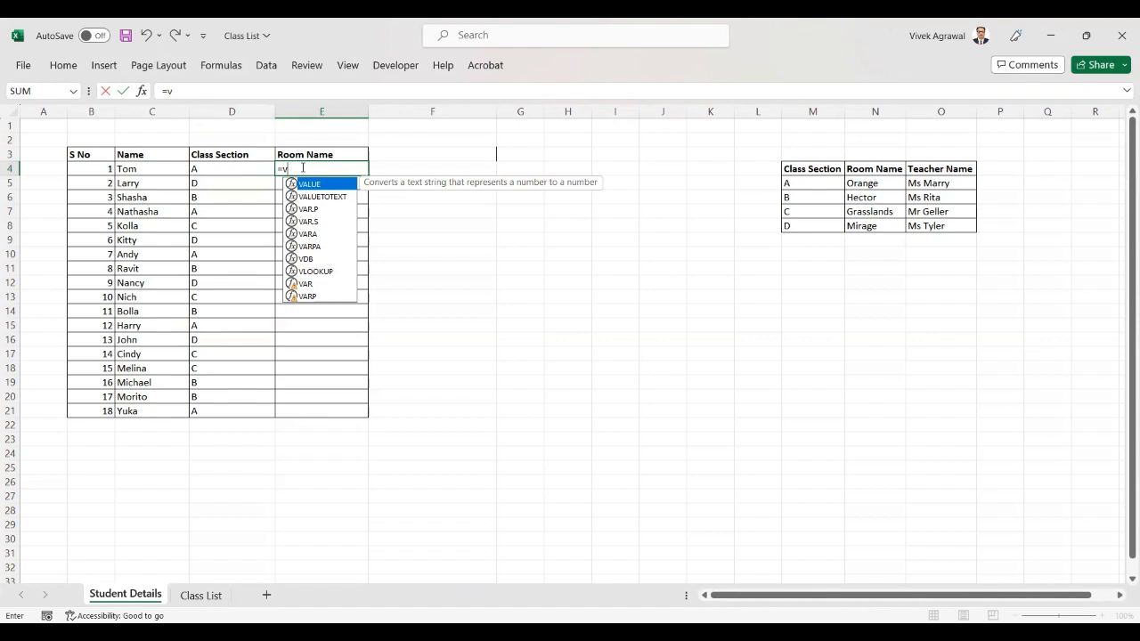
text(l)
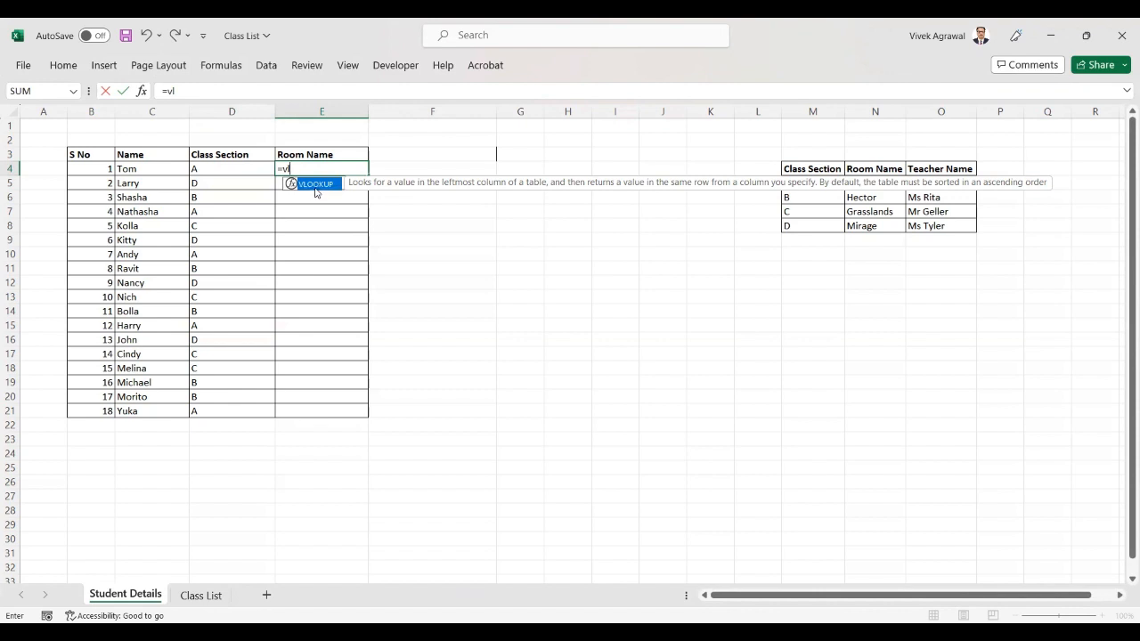
double_click(310, 188)
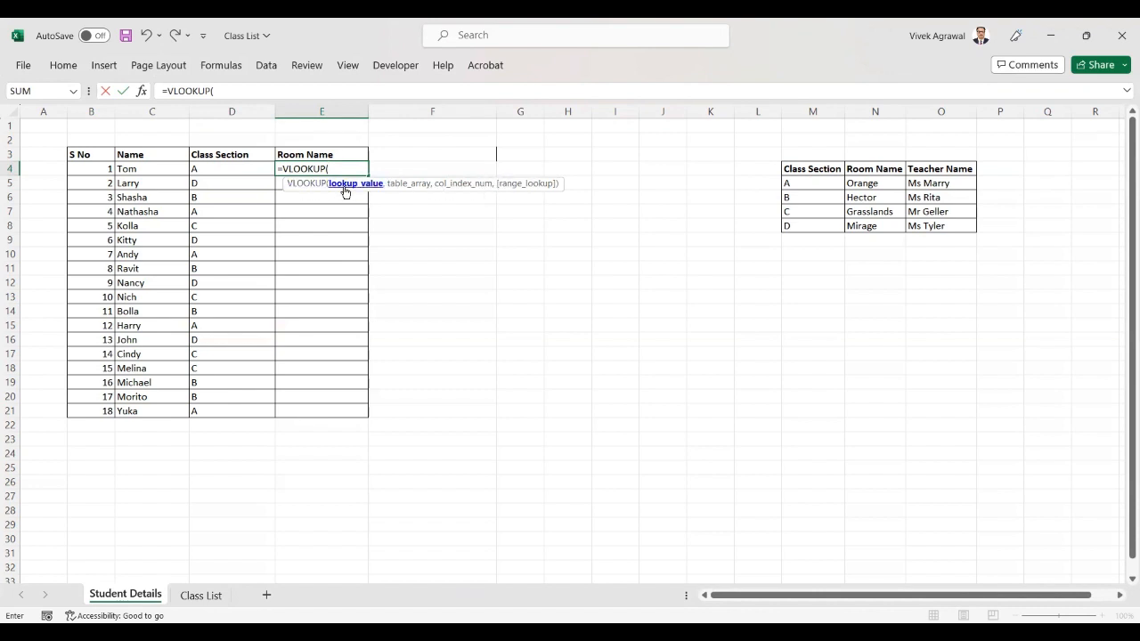
click(218, 168)
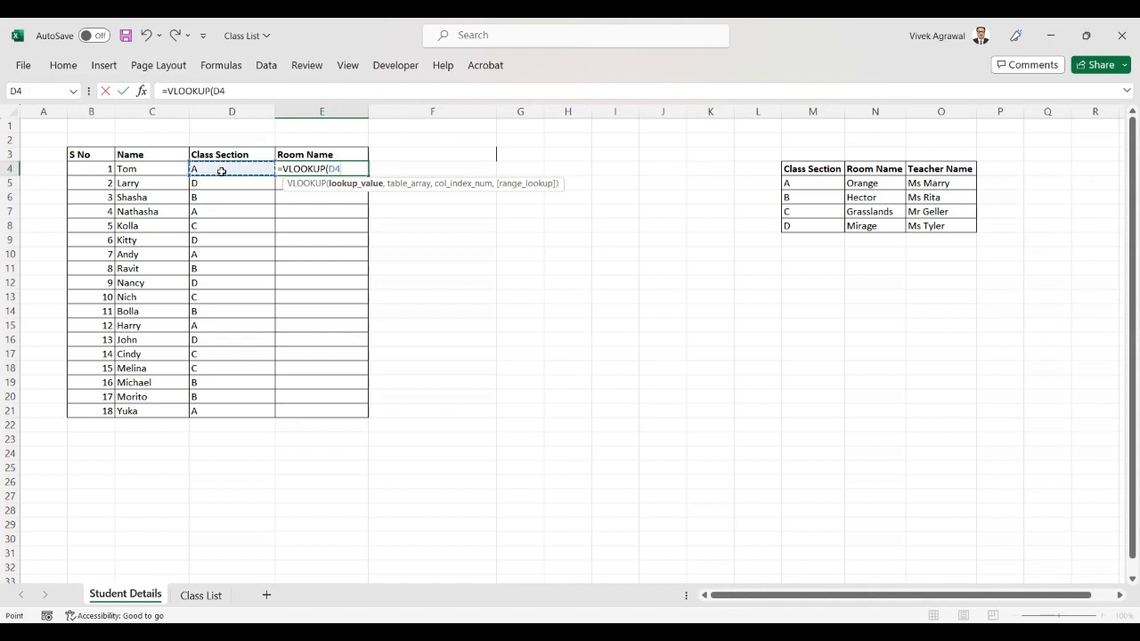
text(,)
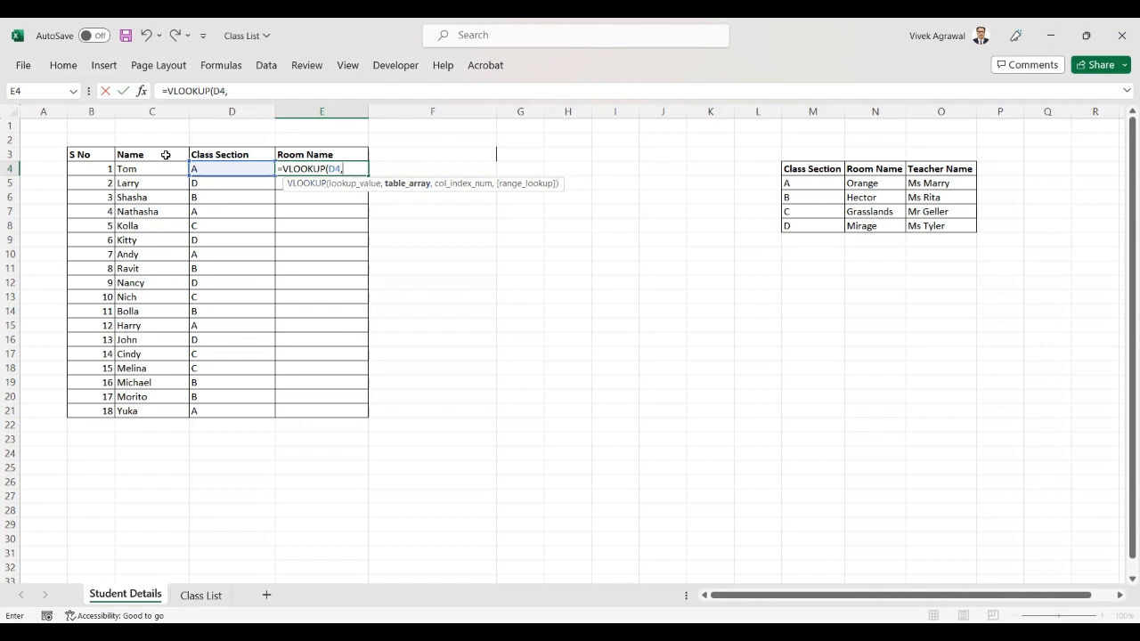
drag(802, 171, 864, 225)
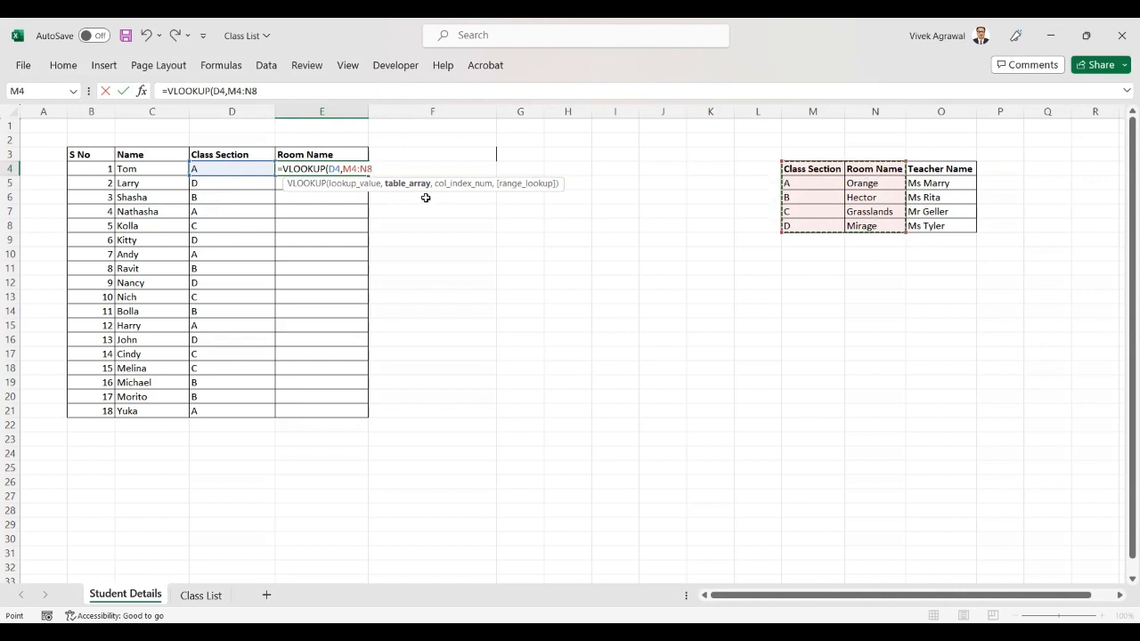
text(,2)
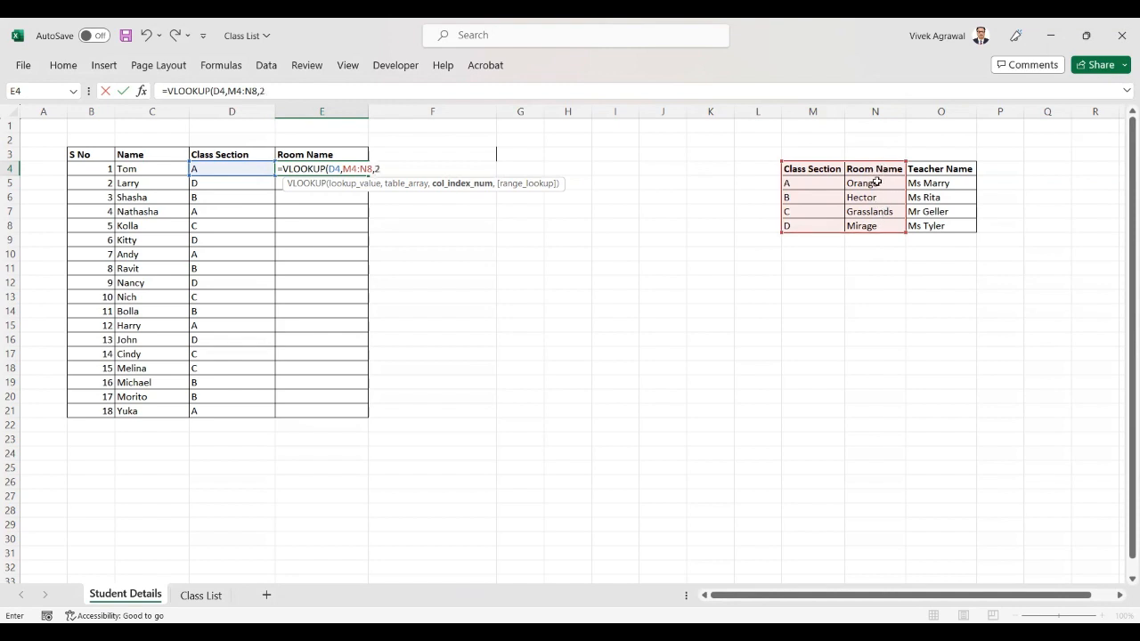
text(,)
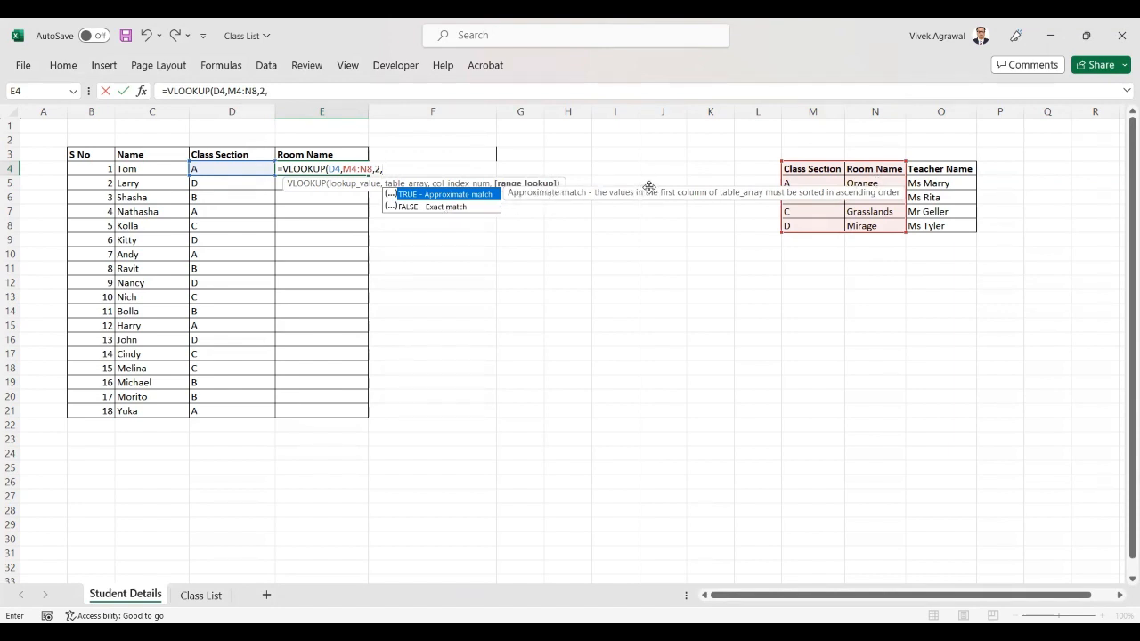
click(418, 208)
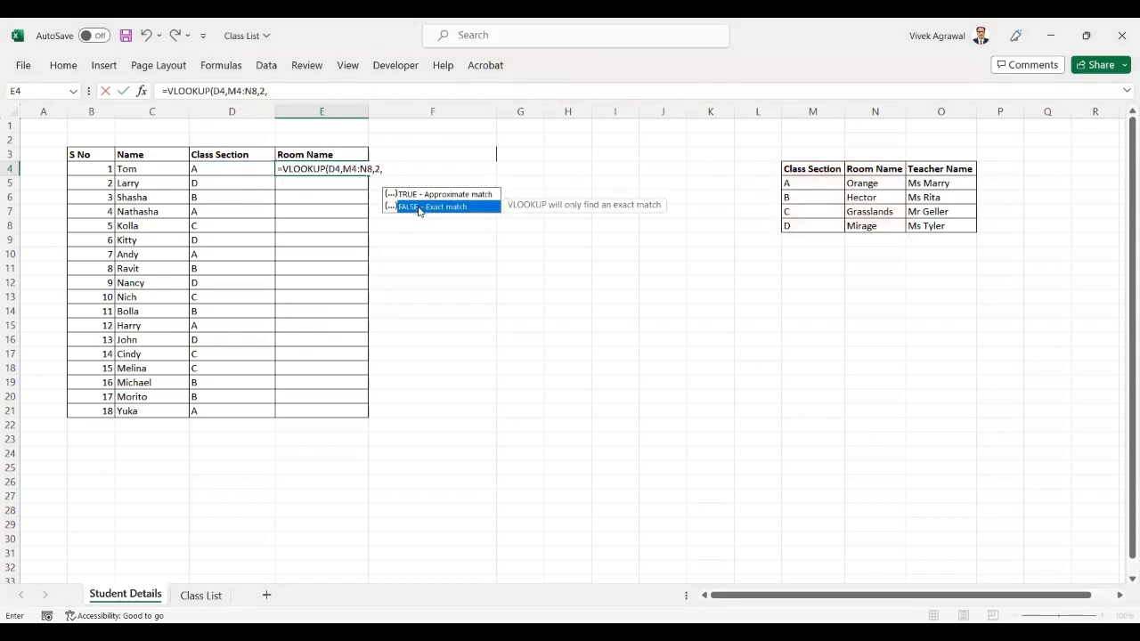
key(Return)
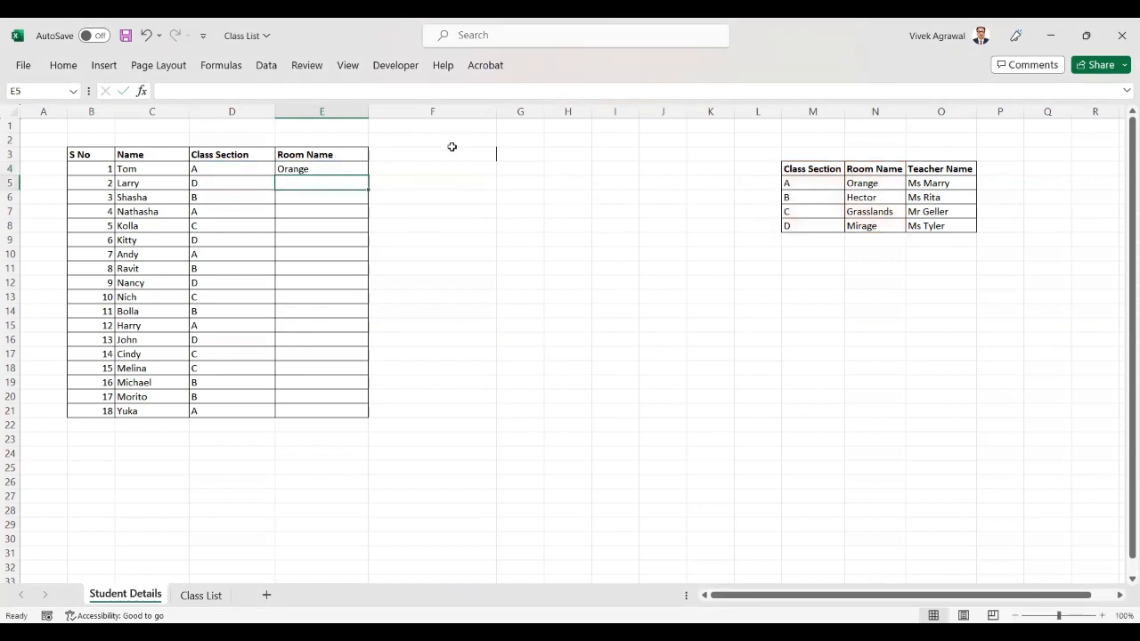
Fill the E4 lookup formula down through E21 and check the Room Name cells.
click(343, 169)
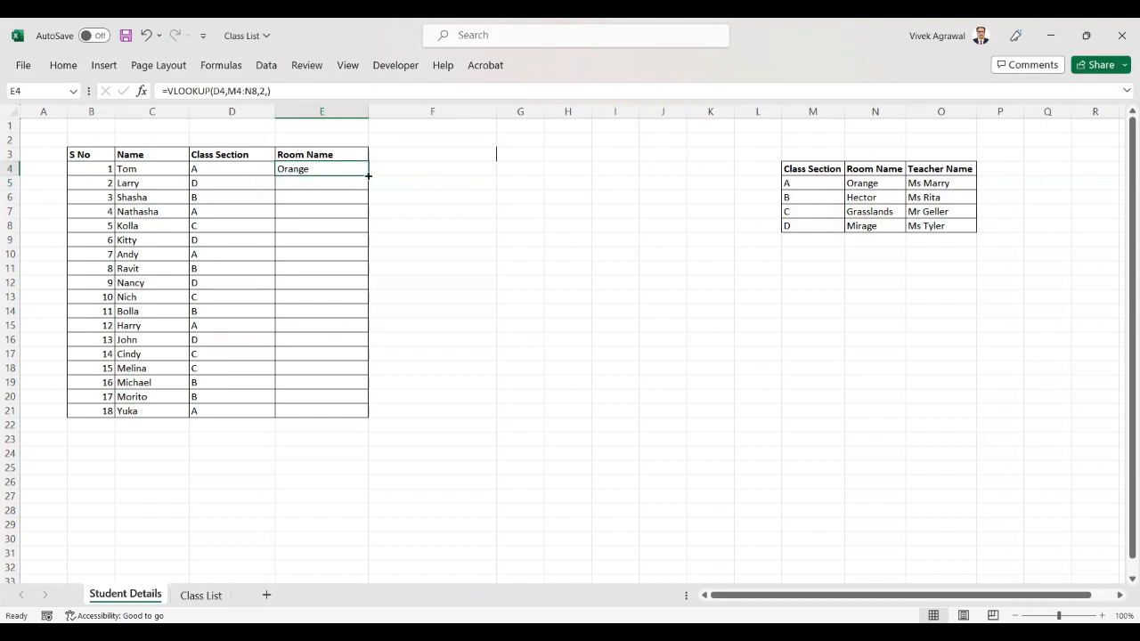
drag(367, 177, 351, 412)
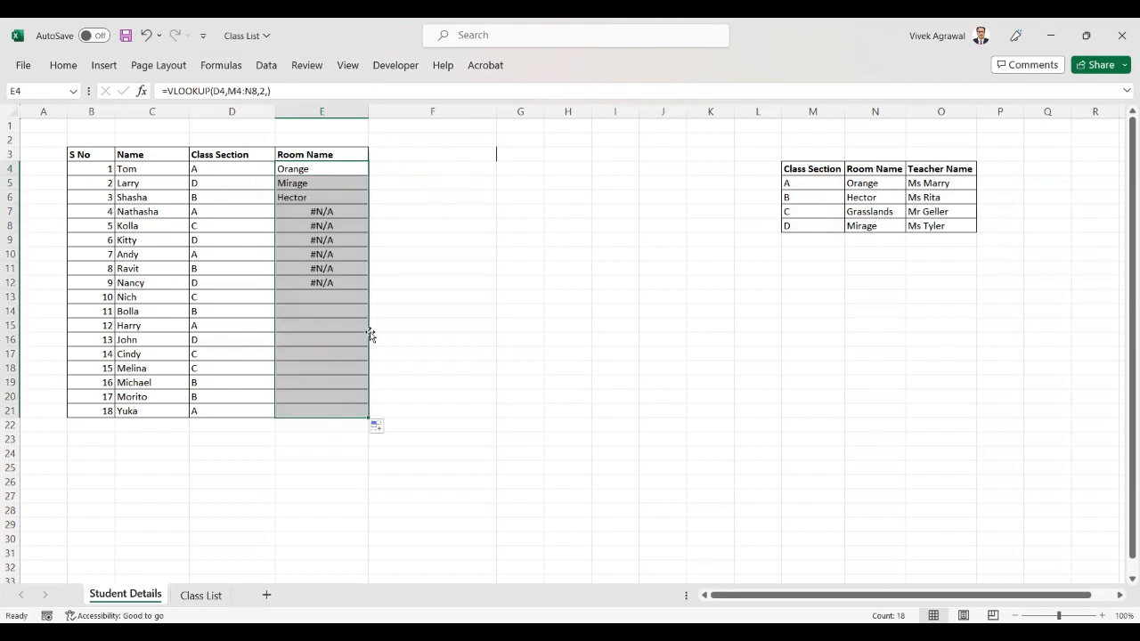
click(331, 197)
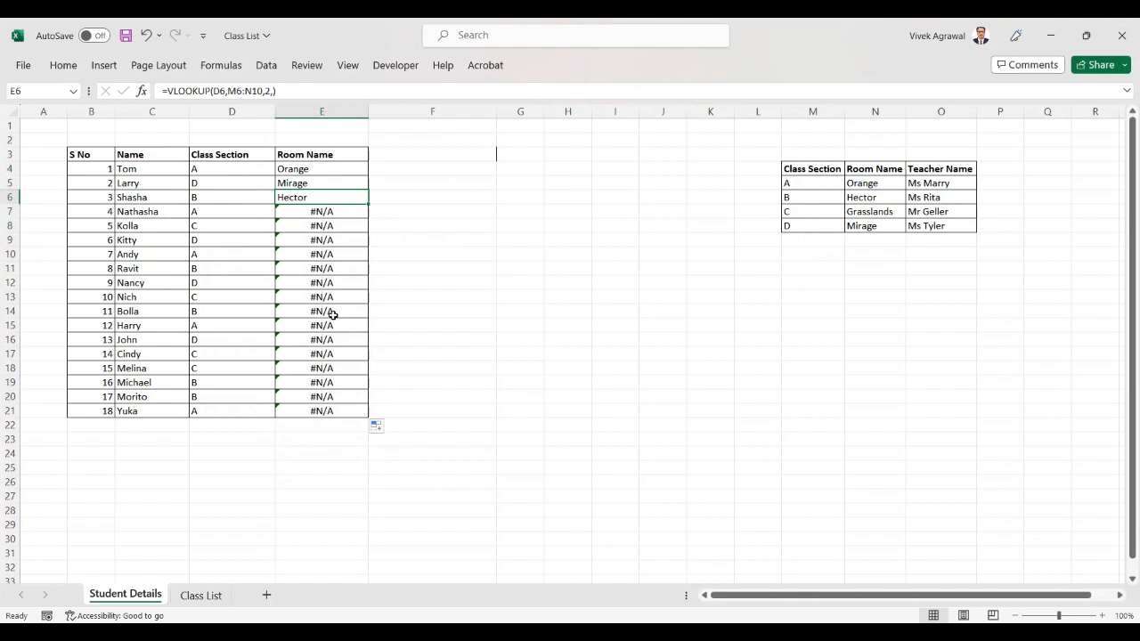
click(347, 209)
click(329, 311)
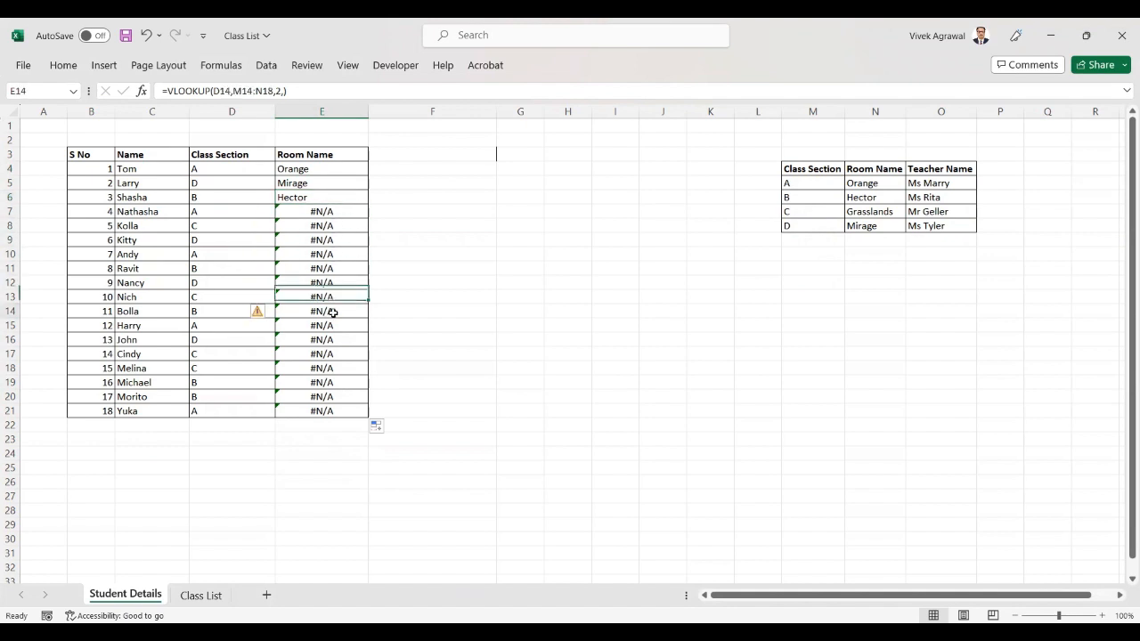
drag(298, 215, 308, 401)
click(524, 300)
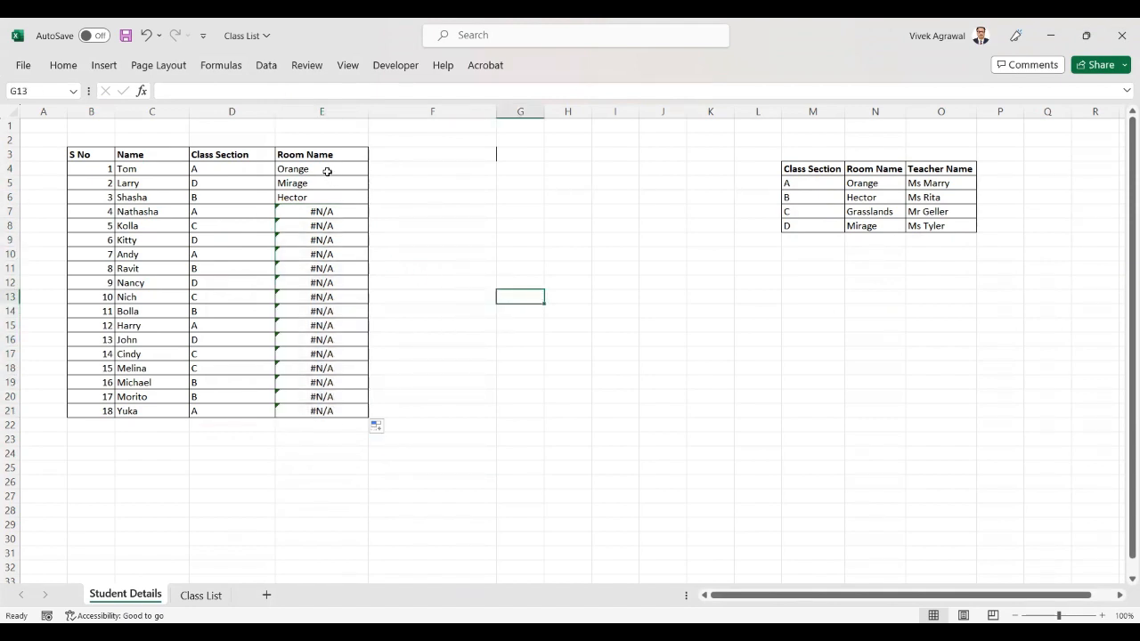
Inspect the lookup value, table array, column index and range lookup arguments of the formula in E4.
click(327, 171)
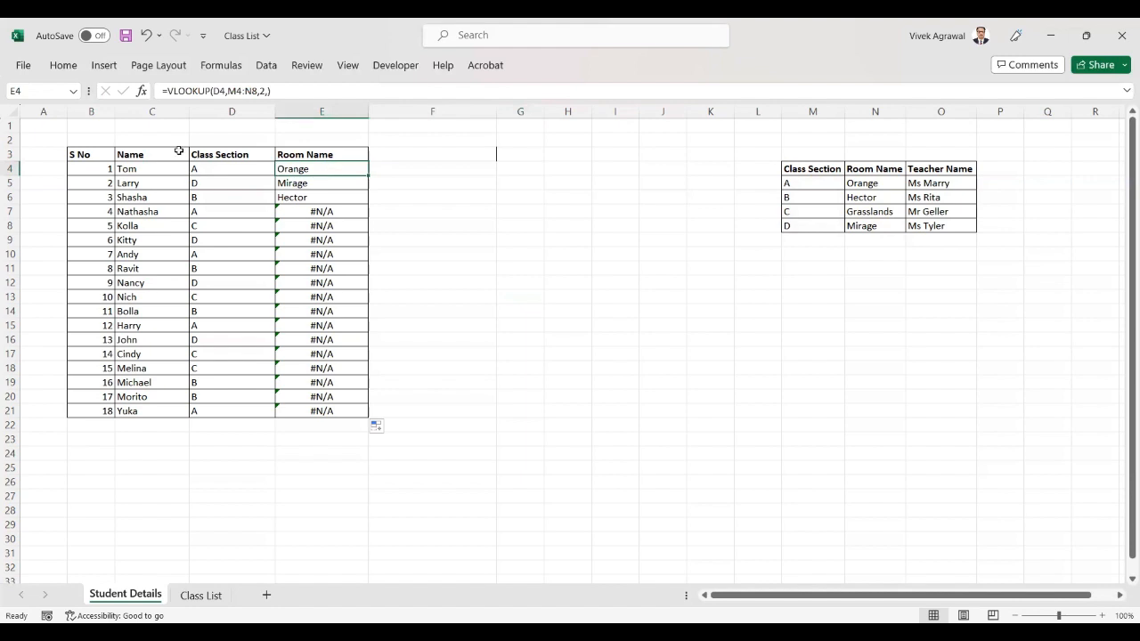
click(224, 91)
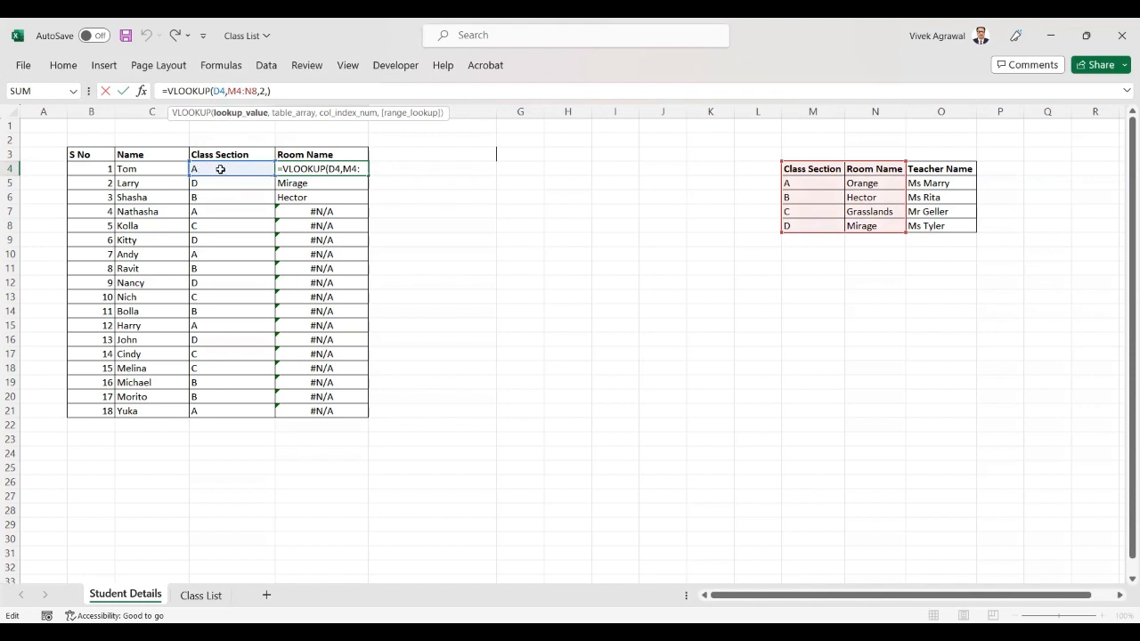
click(242, 92)
click(266, 92)
text(,)
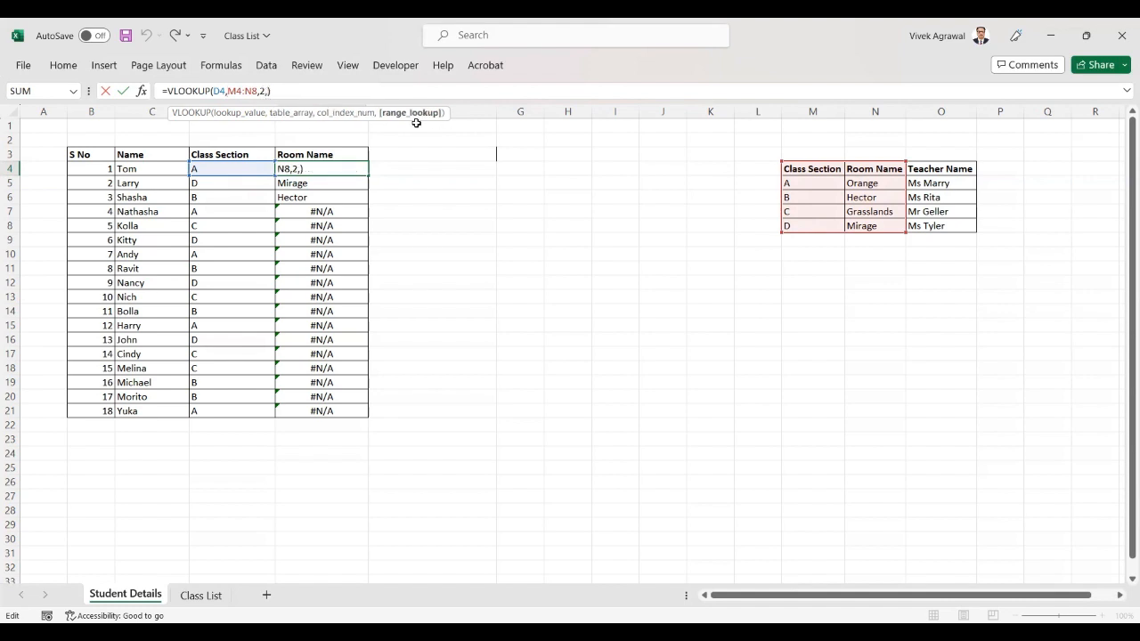
click(301, 90)
key(ctrl+Return)
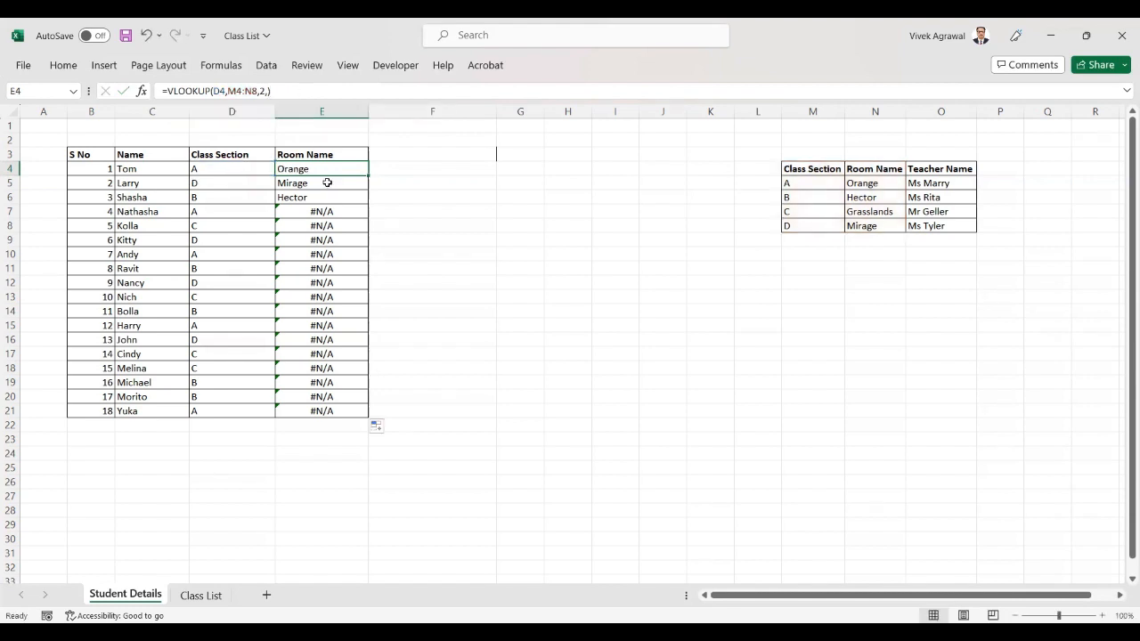
Inspect the lookup value and table array references of the copied formulas in E5 and E6.
click(327, 182)
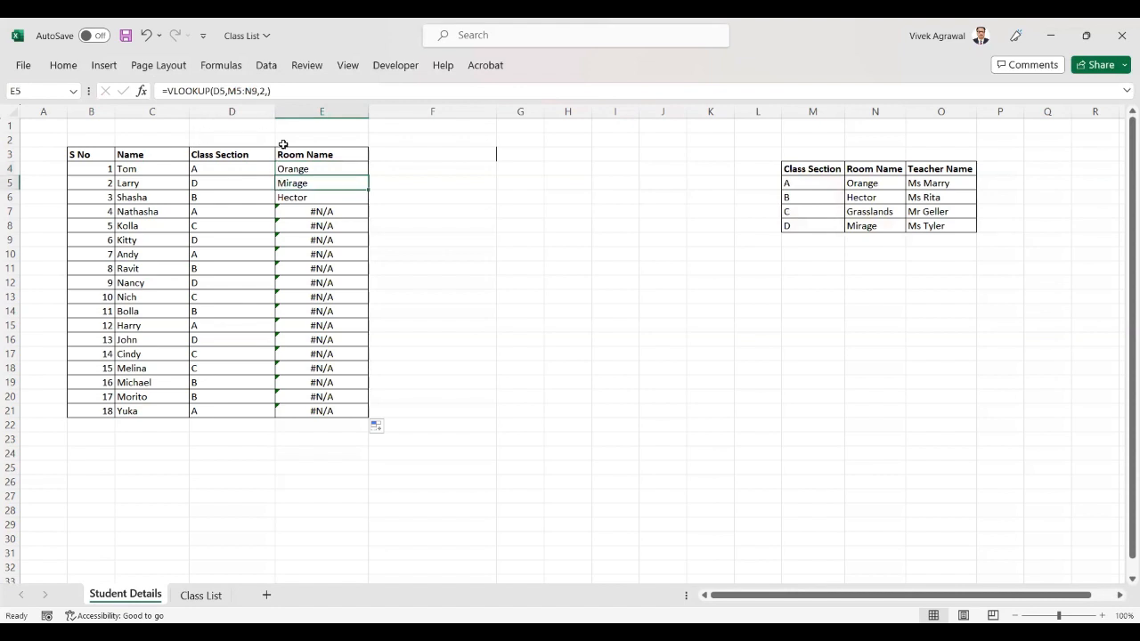
click(220, 91)
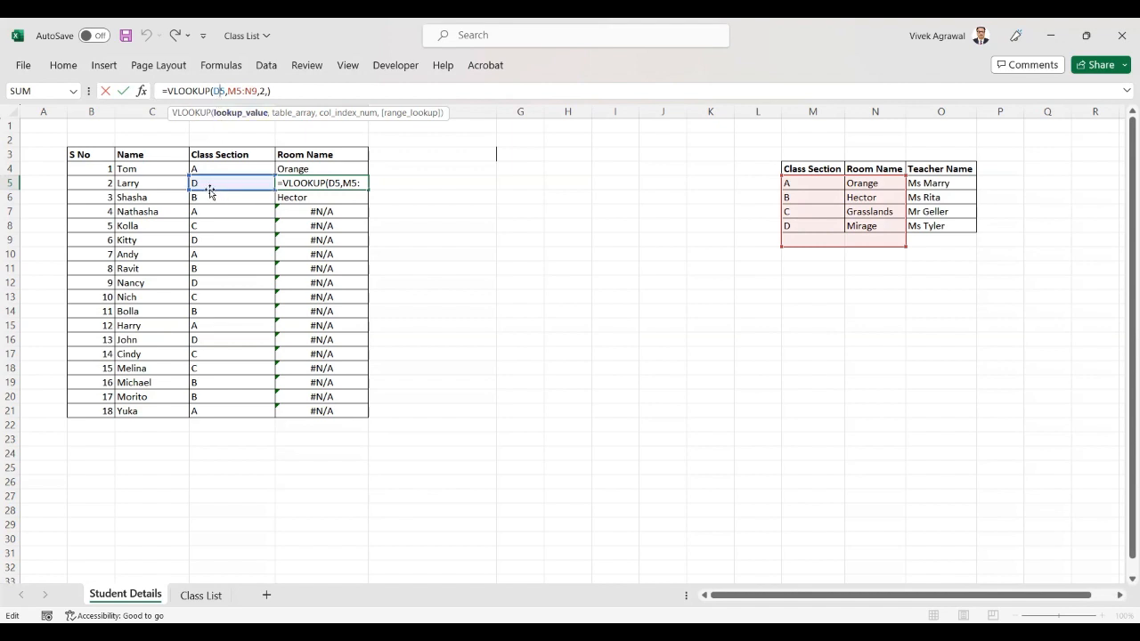
click(235, 91)
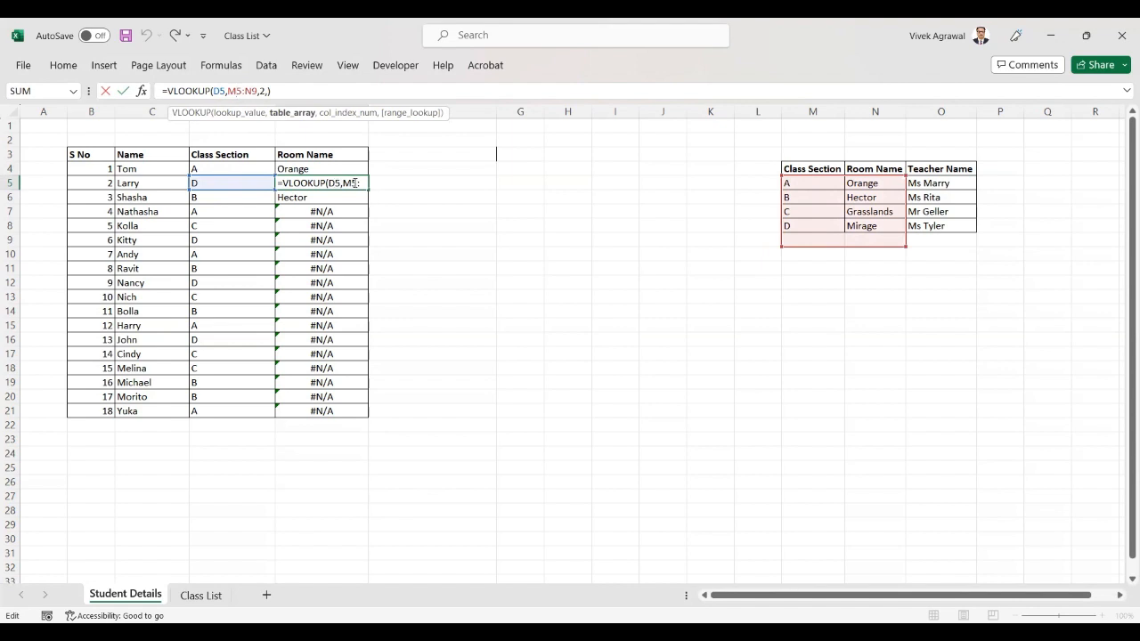
key(Return)
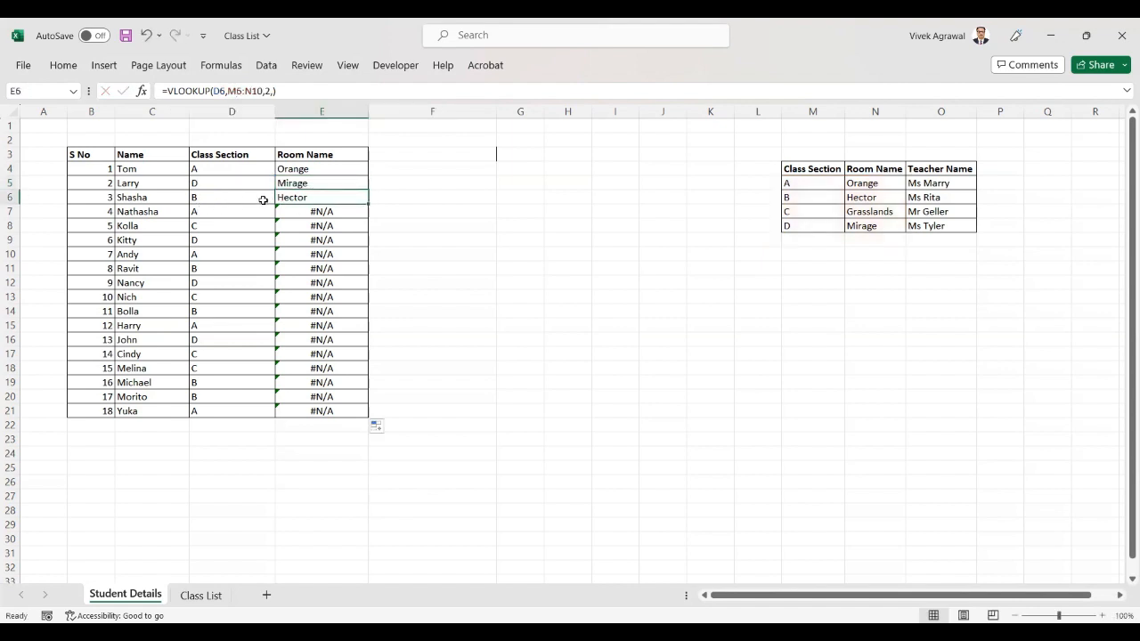
key(F2)
click(223, 92)
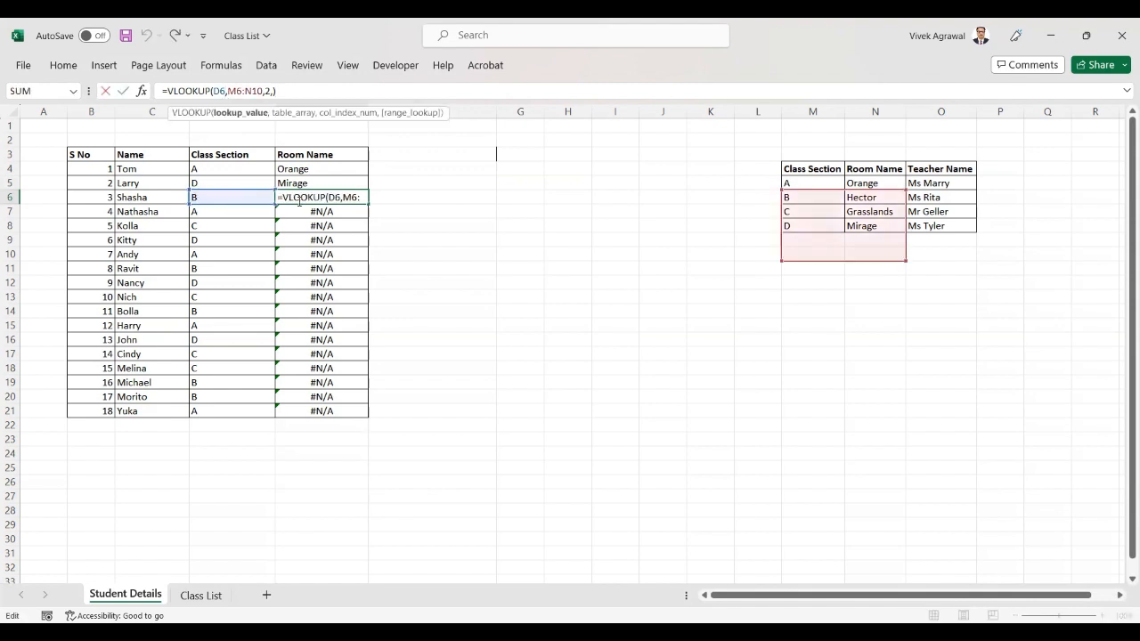
click(246, 92)
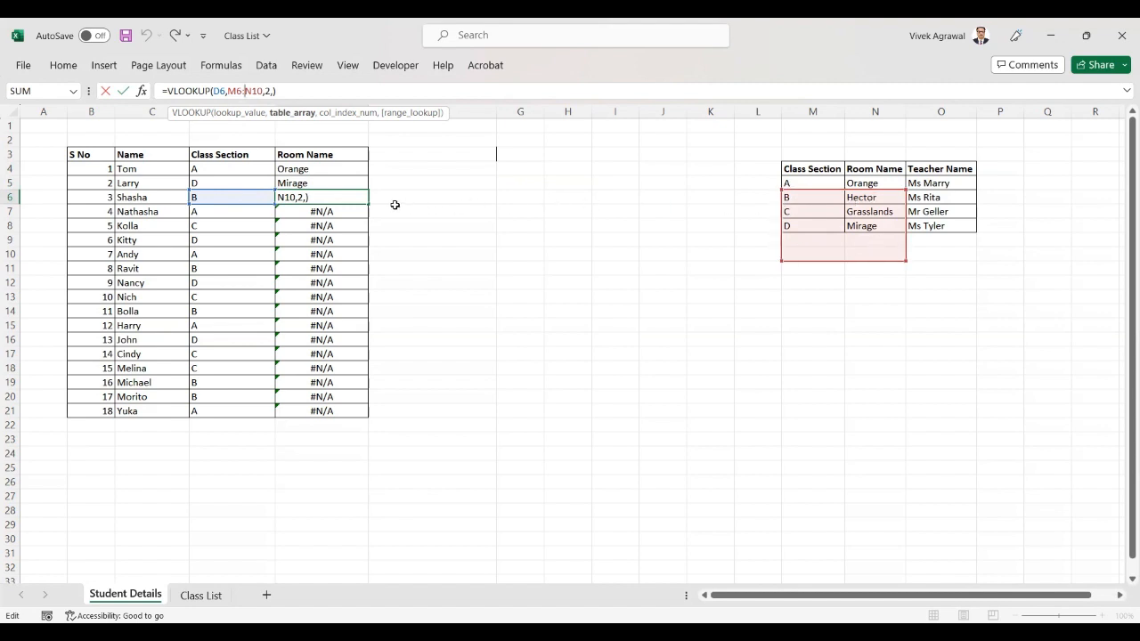
key(ctrl+Return)
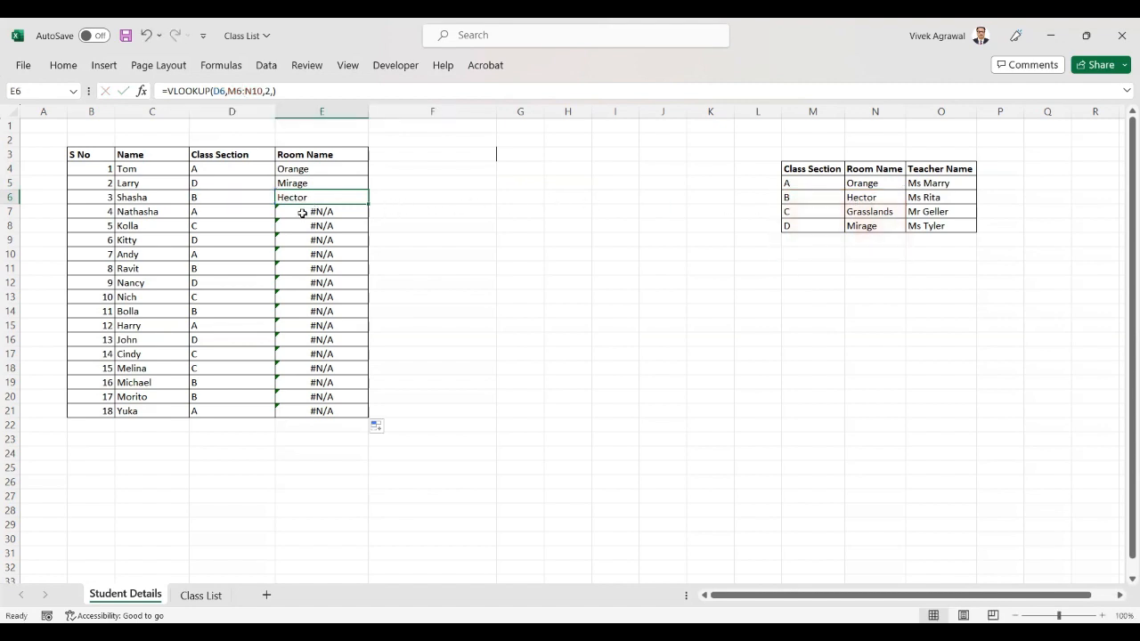
Inspect the references in E7's formula and compare them with the Class Section cells D4:D21 and the reference range M5:N8.
click(298, 211)
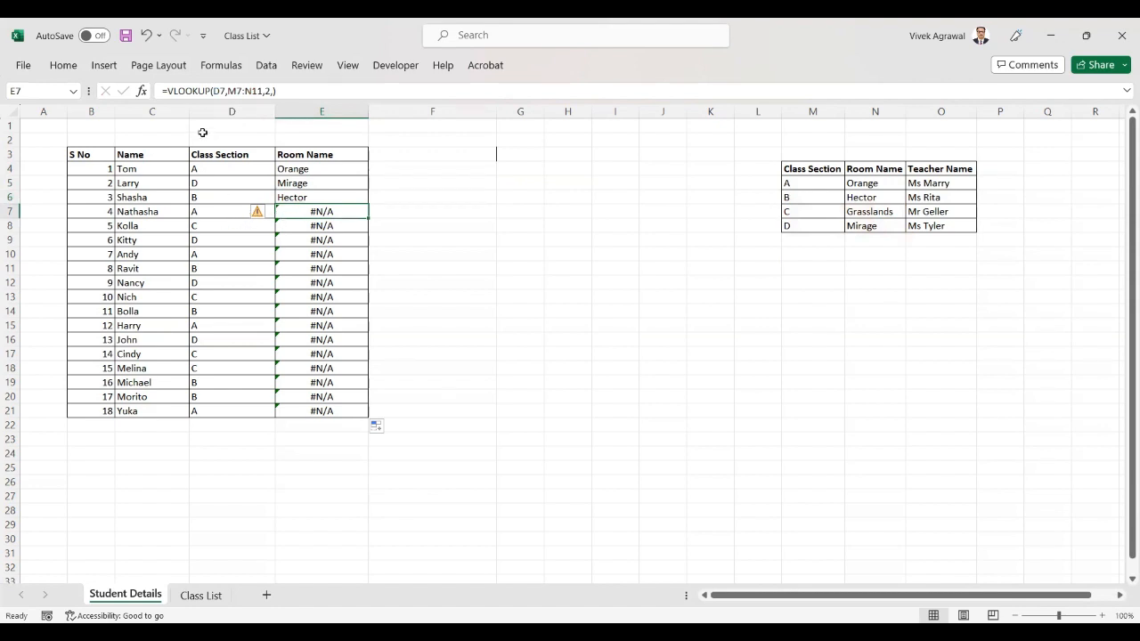
key(F2)
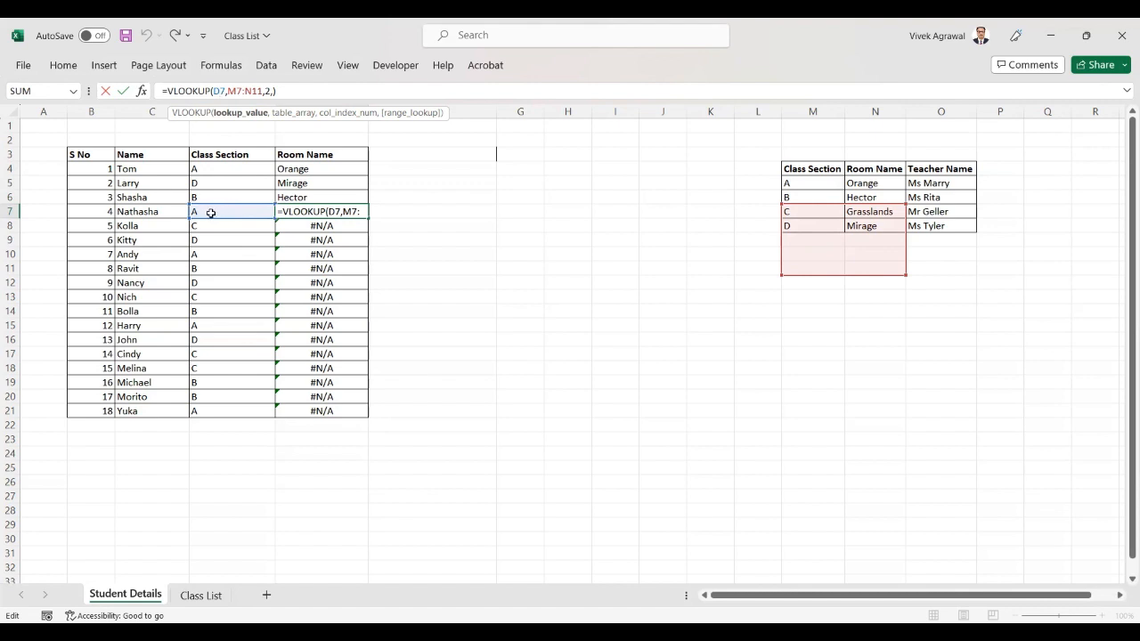
click(240, 91)
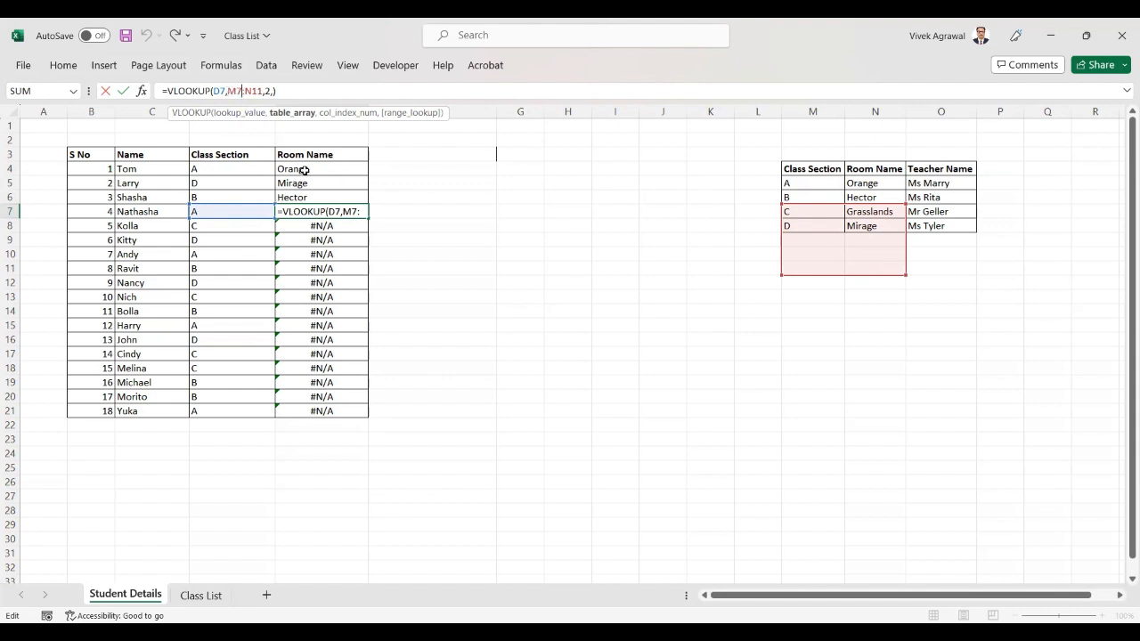
key(ctrl+Return)
drag(807, 182, 870, 223)
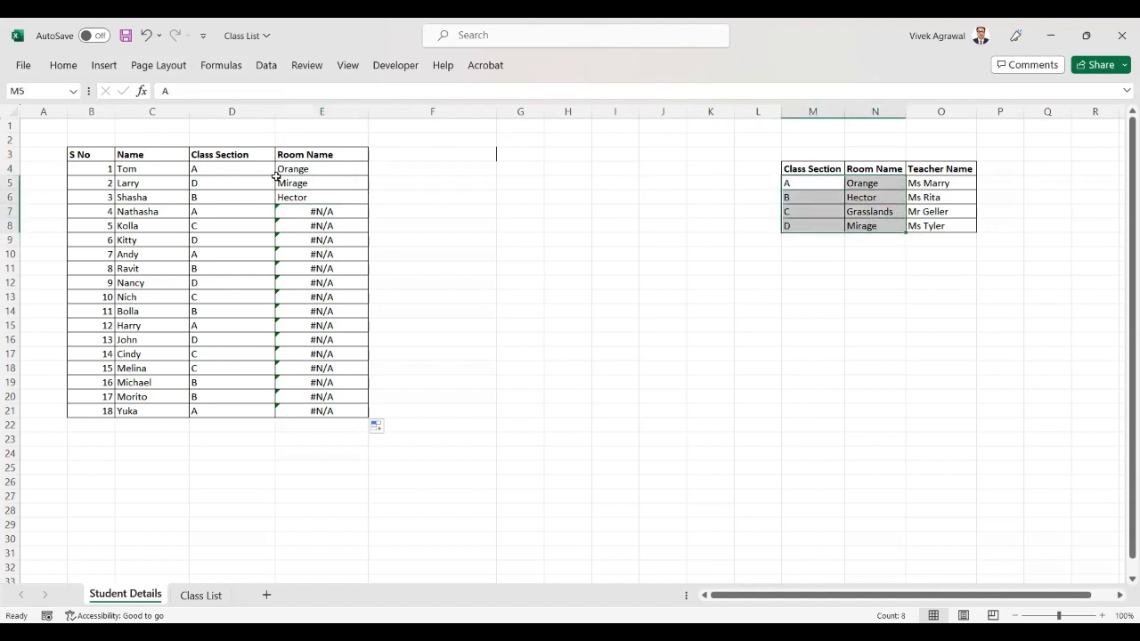
drag(207, 169, 209, 412)
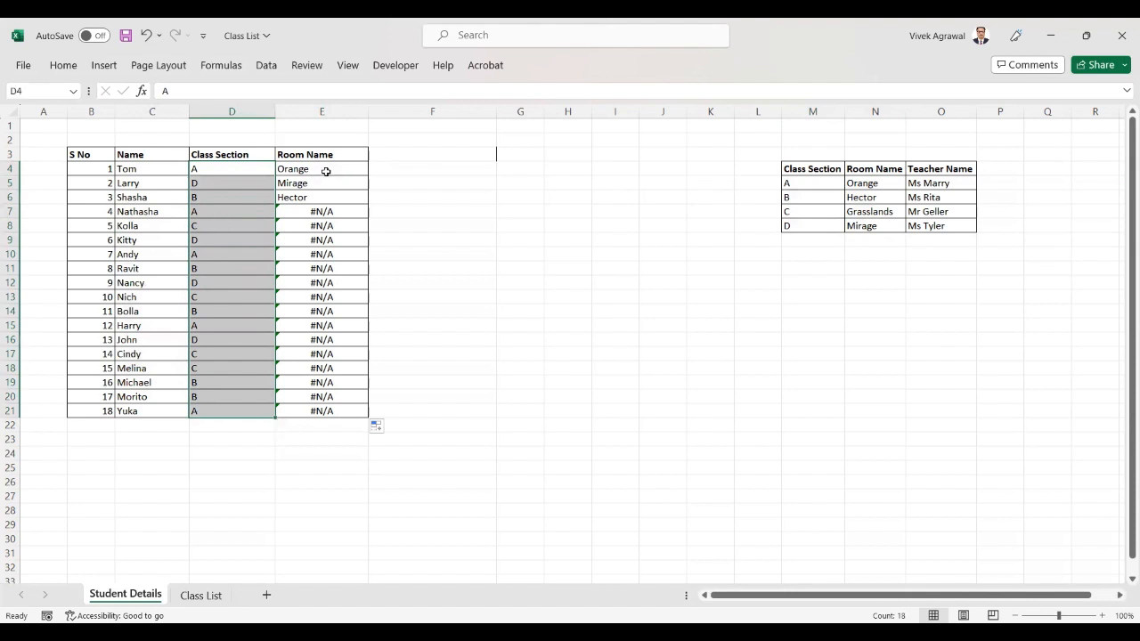
click(326, 171)
drag(788, 181, 869, 226)
Make the table array in E4's formula absolute so it reads =VLOOKUP(D4,$M$4:$N$8,2,).
click(328, 165)
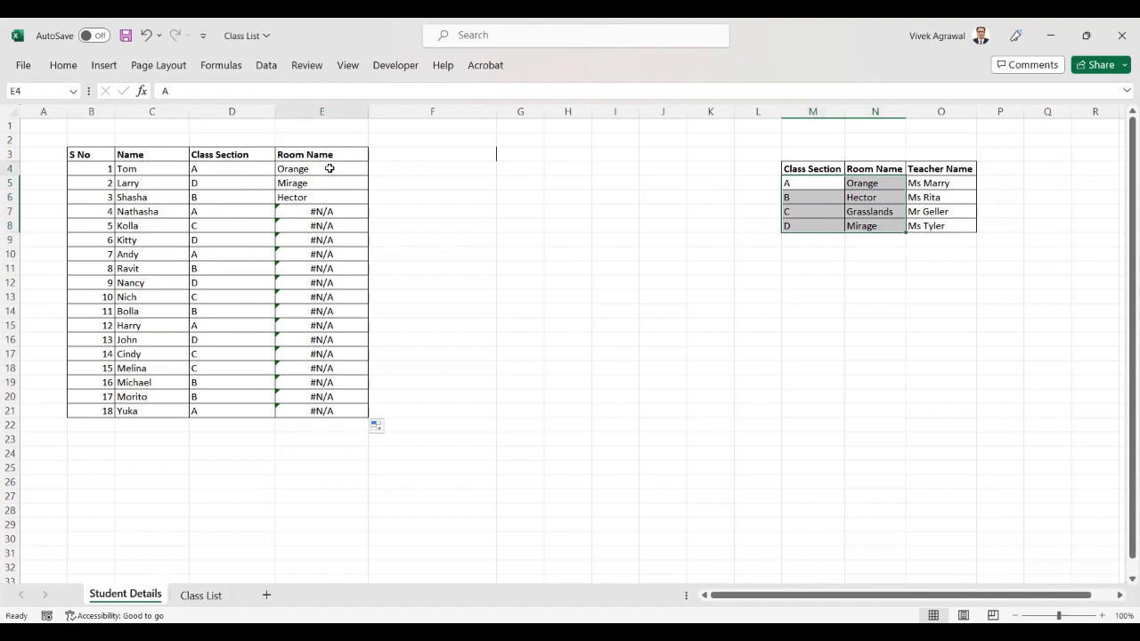
click(228, 91)
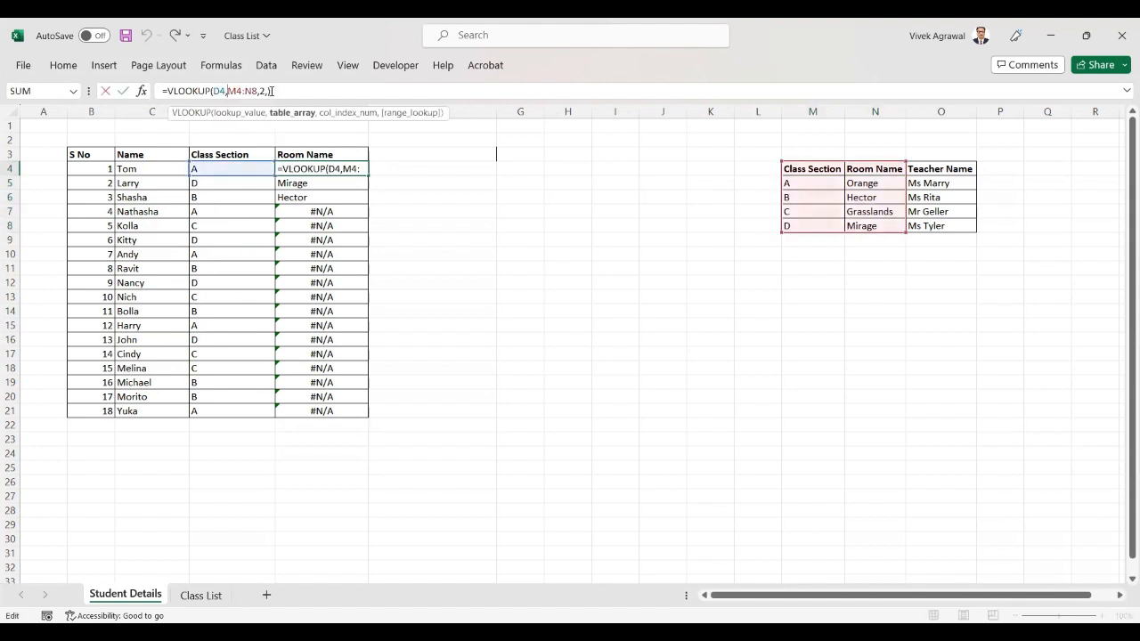
text($M$4:)
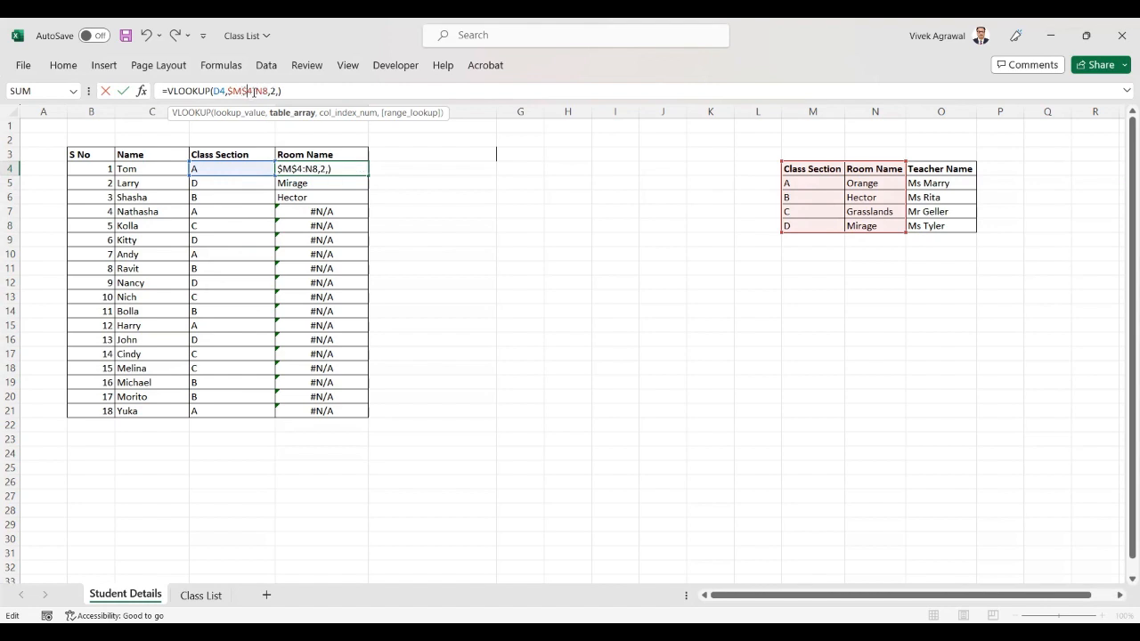
text($N$)
key(Return)
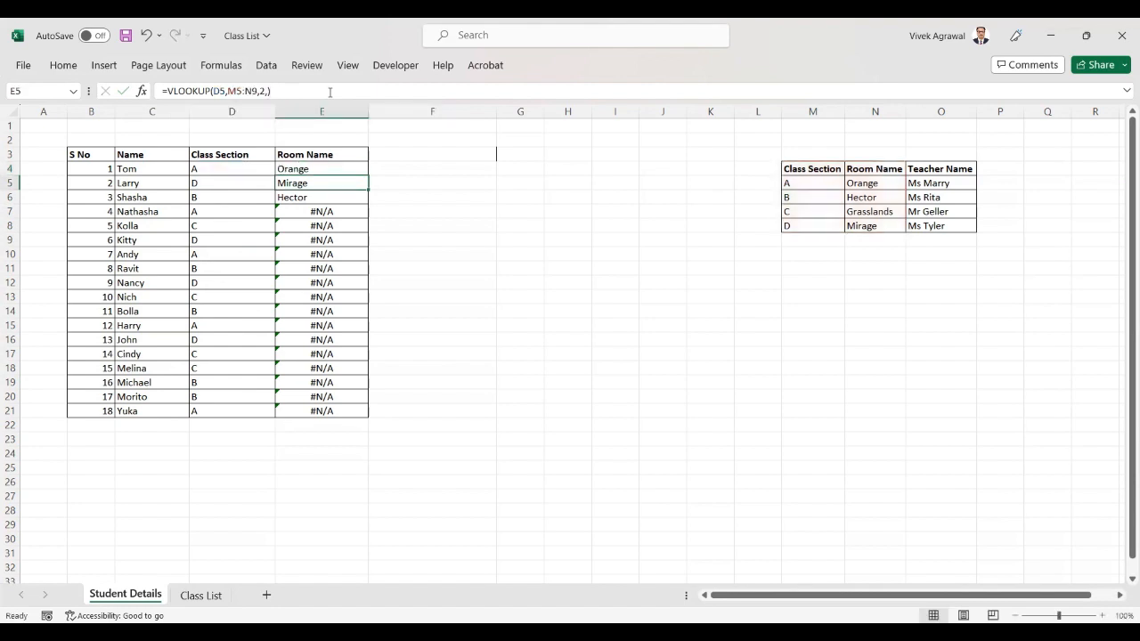
Fill the corrected E4 formula down through E21 and check a copied cell in the Room Name column.
click(347, 169)
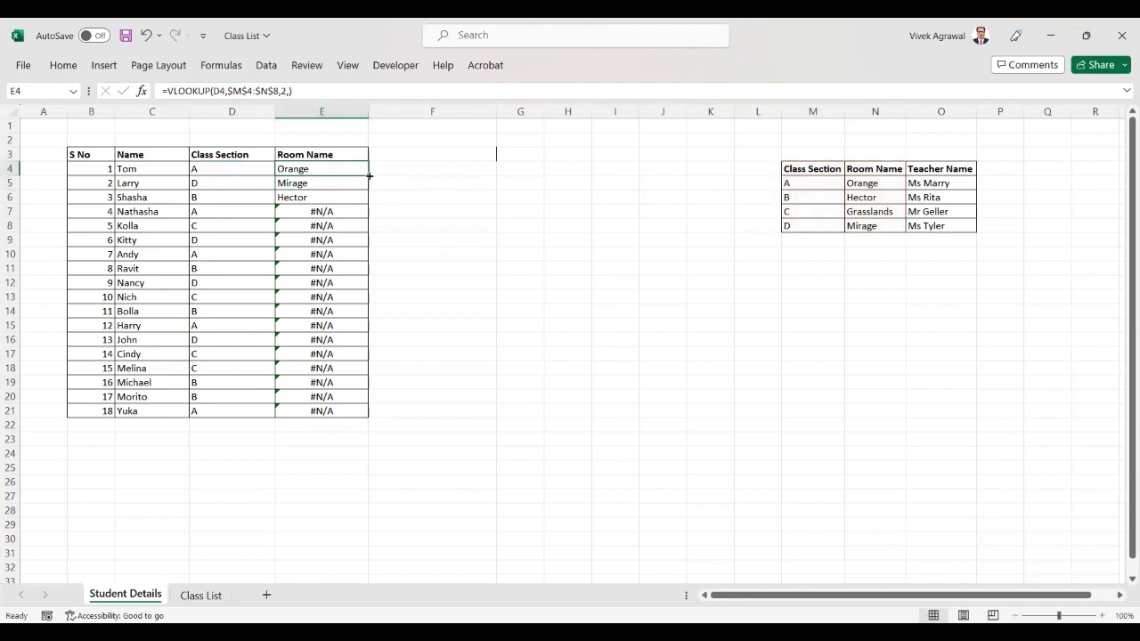
drag(369, 176, 372, 414)
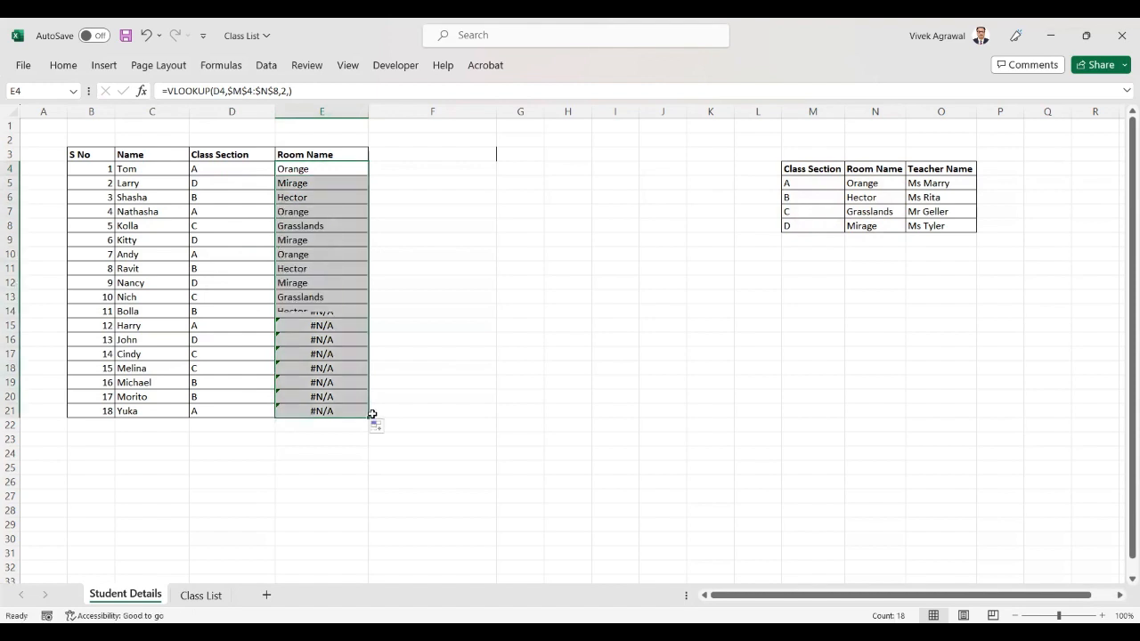
click(339, 271)
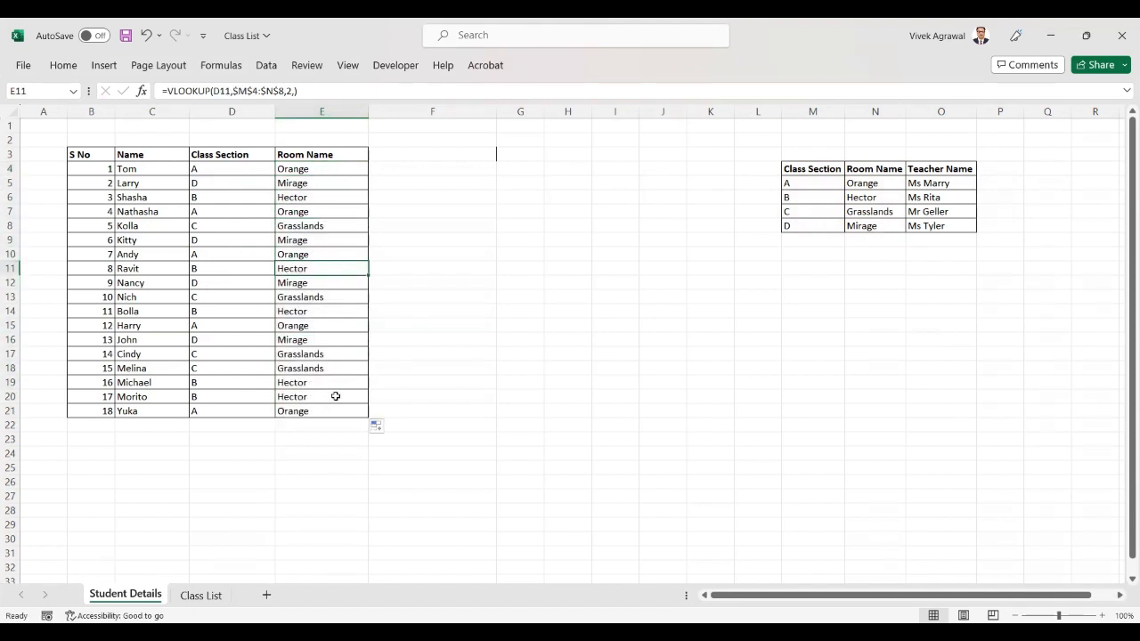
Inspect the lookup value and the absolute table array in the copied formula in E15.
click(316, 327)
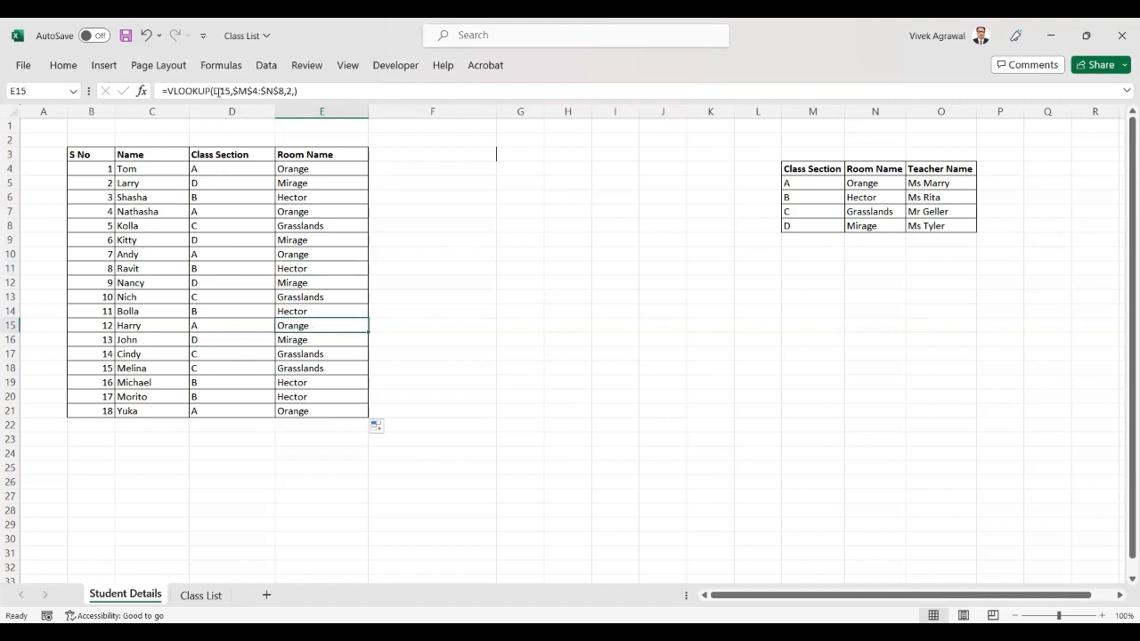
key(F2)
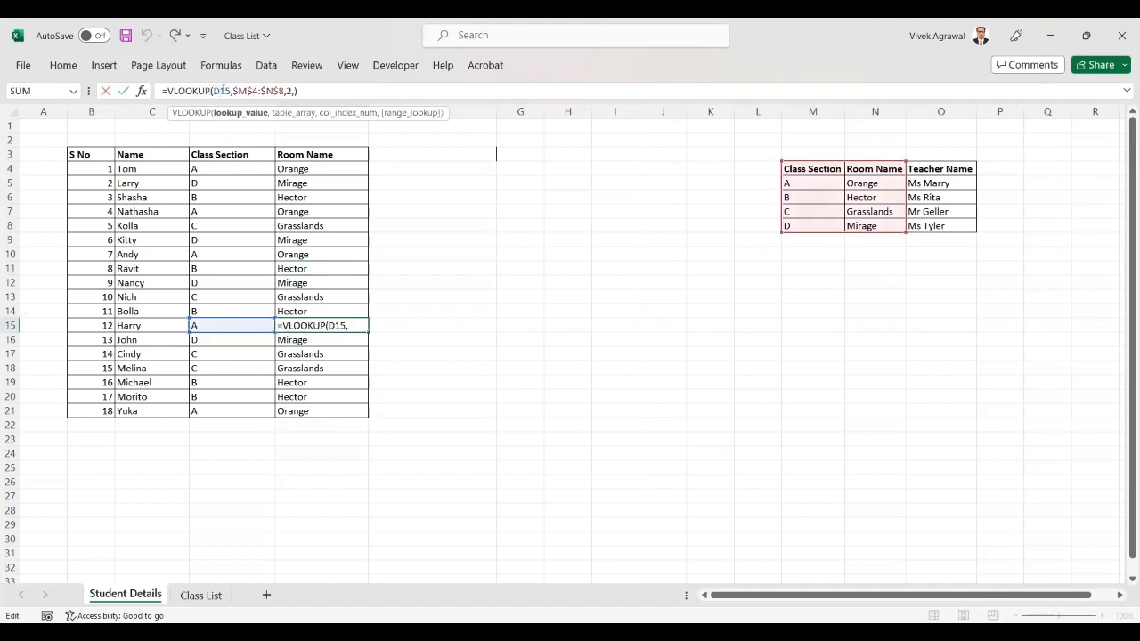
click(237, 91)
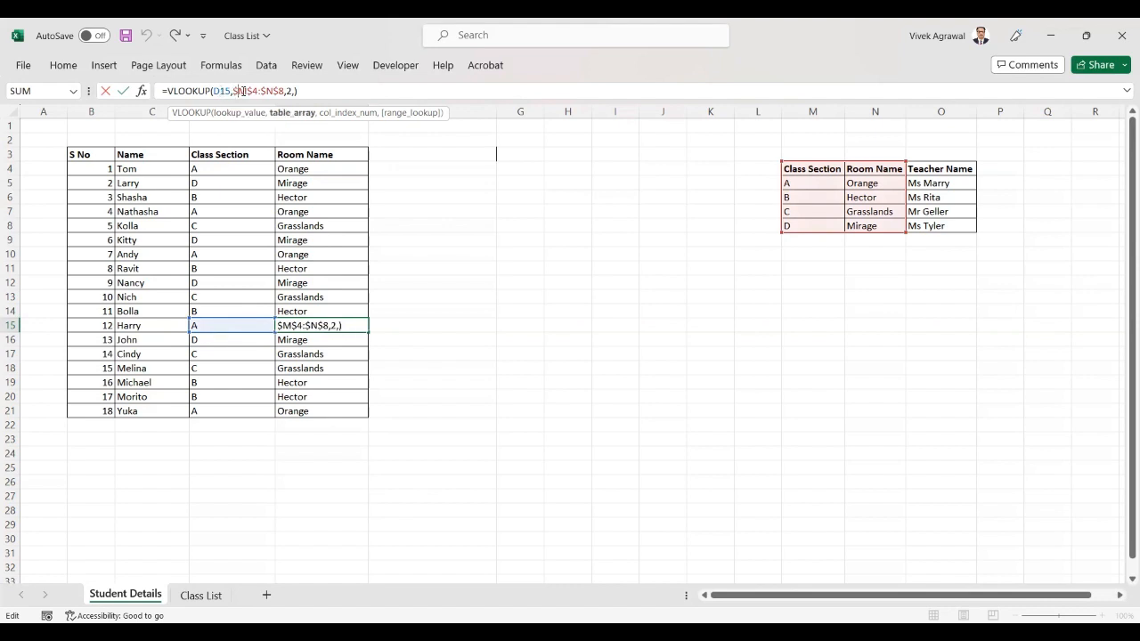
drag(233, 91, 259, 91)
click(252, 91)
key(Return)
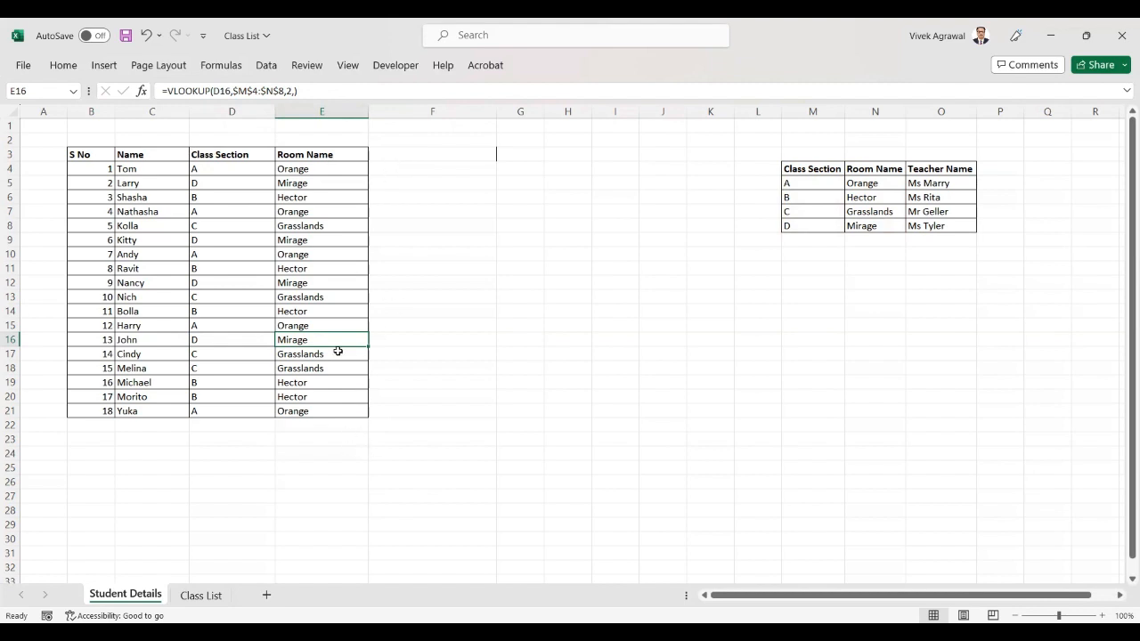
Add the column header Teacher Name in F3 beside Room Name.
click(398, 154)
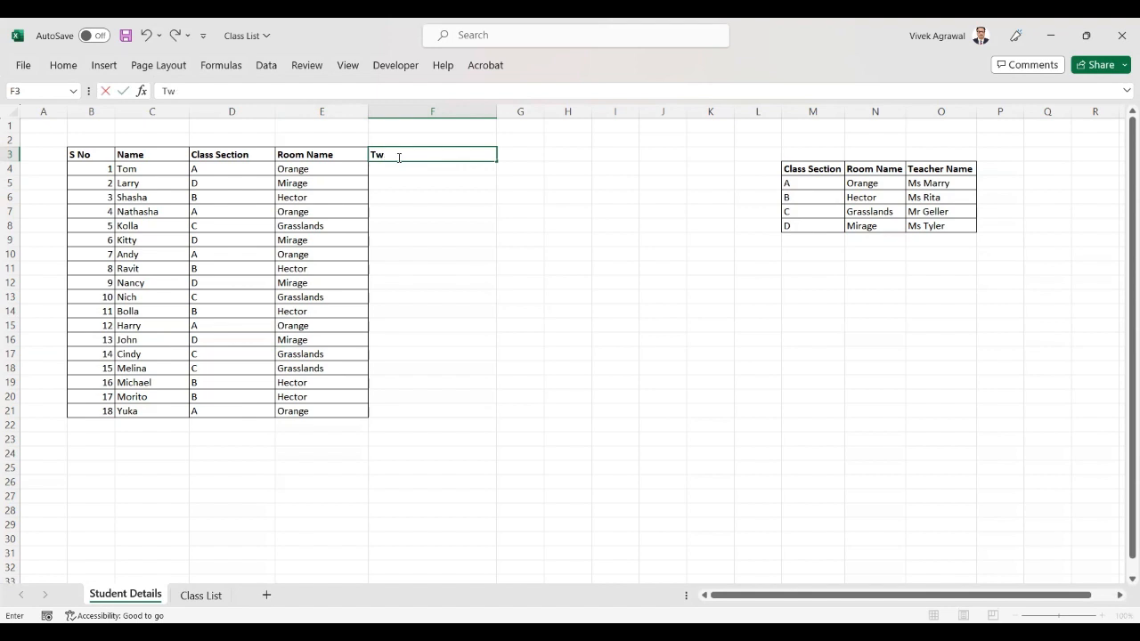
text(ch)
text(a)
text( Nam)
click(431, 195)
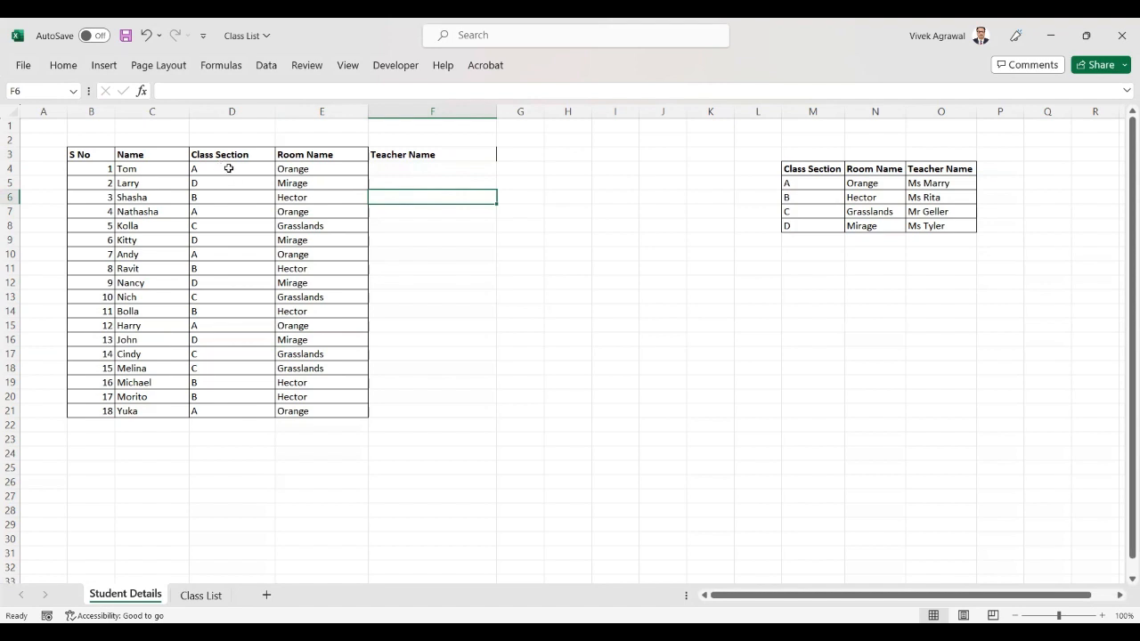
Start a VLOOKUP formula in F4 with the first student's class section, D4, as the lookup value.
click(808, 184)
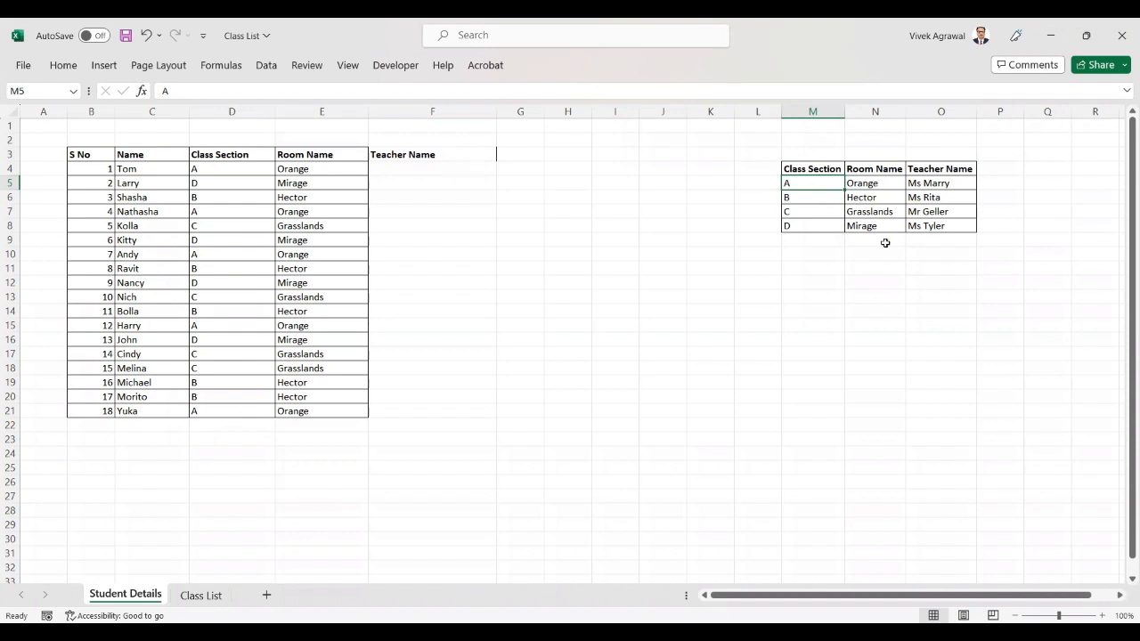
click(416, 172)
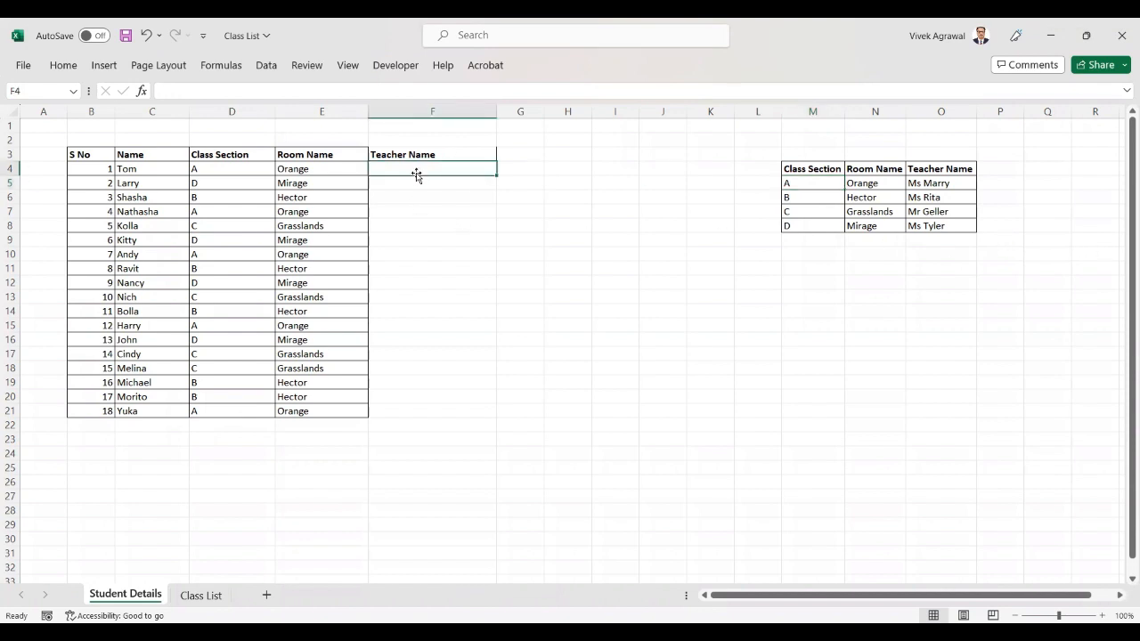
text(=)
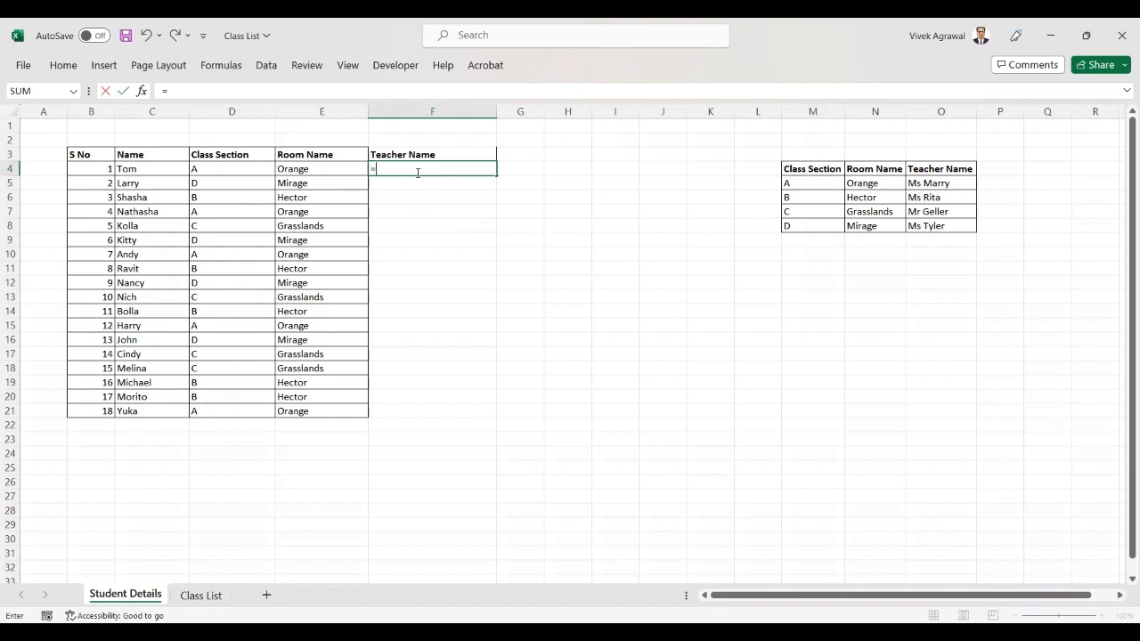
text(v)
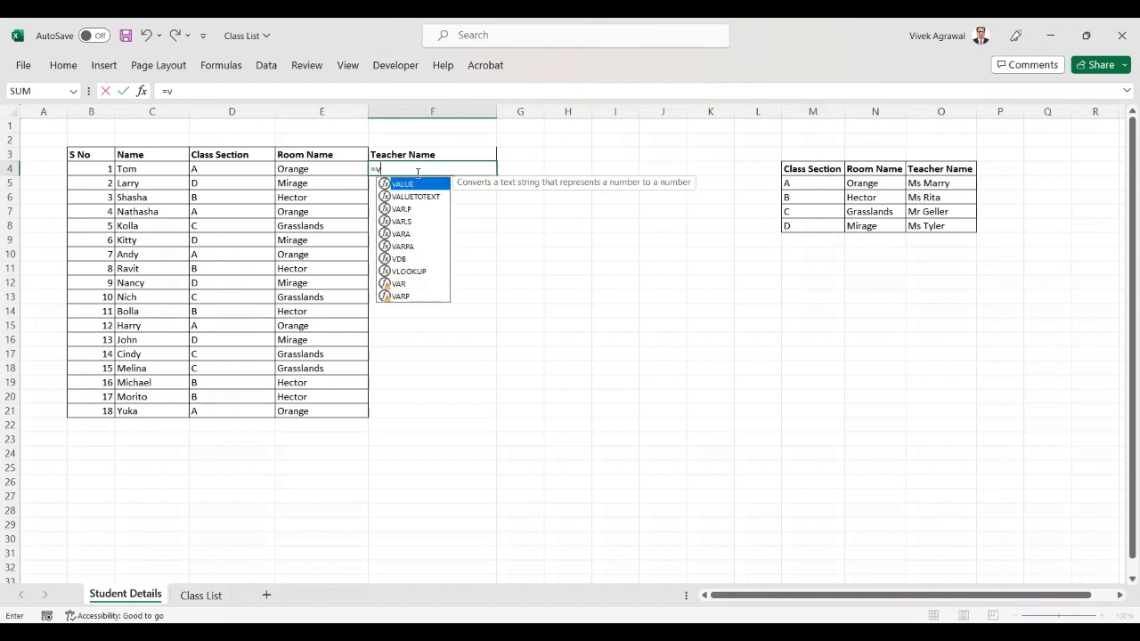
text(l)
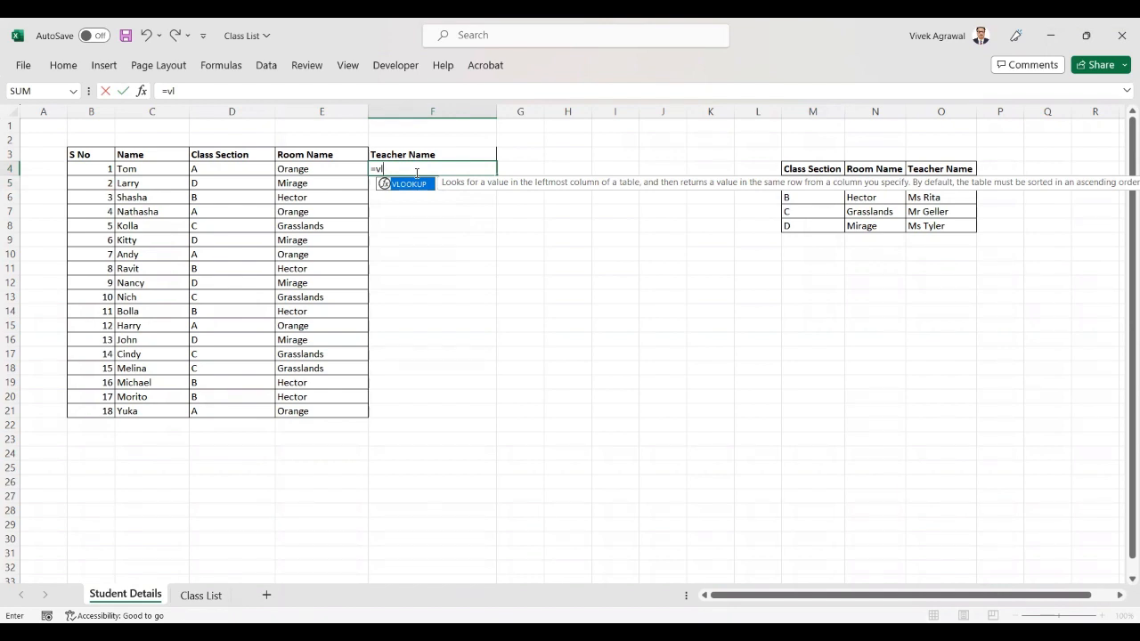
key(Tab)
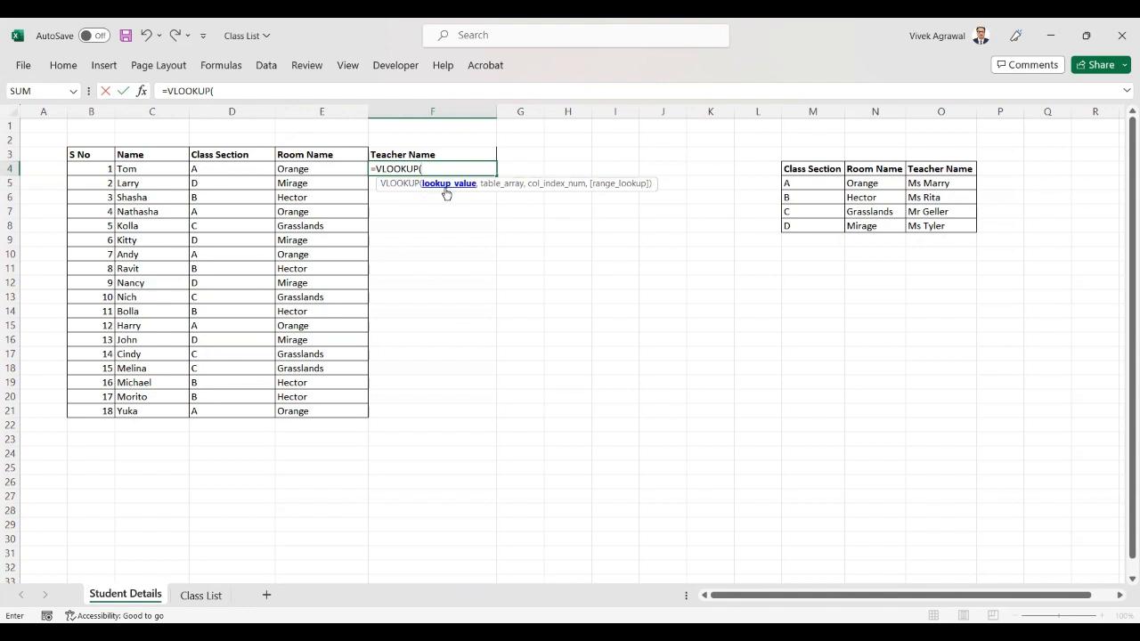
click(216, 171)
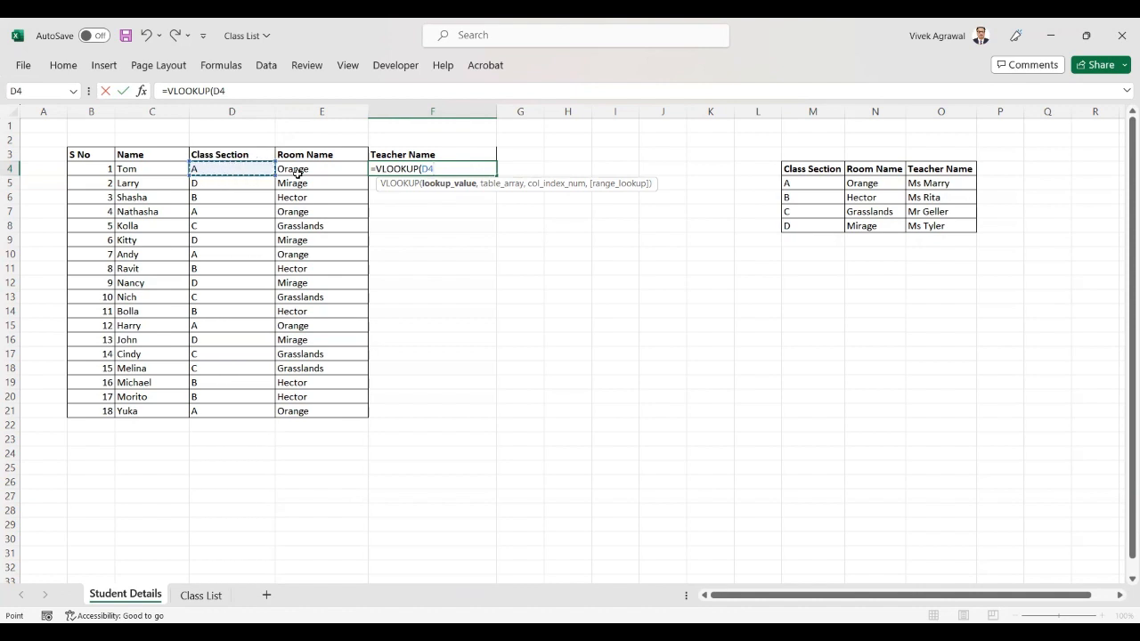
text(,)
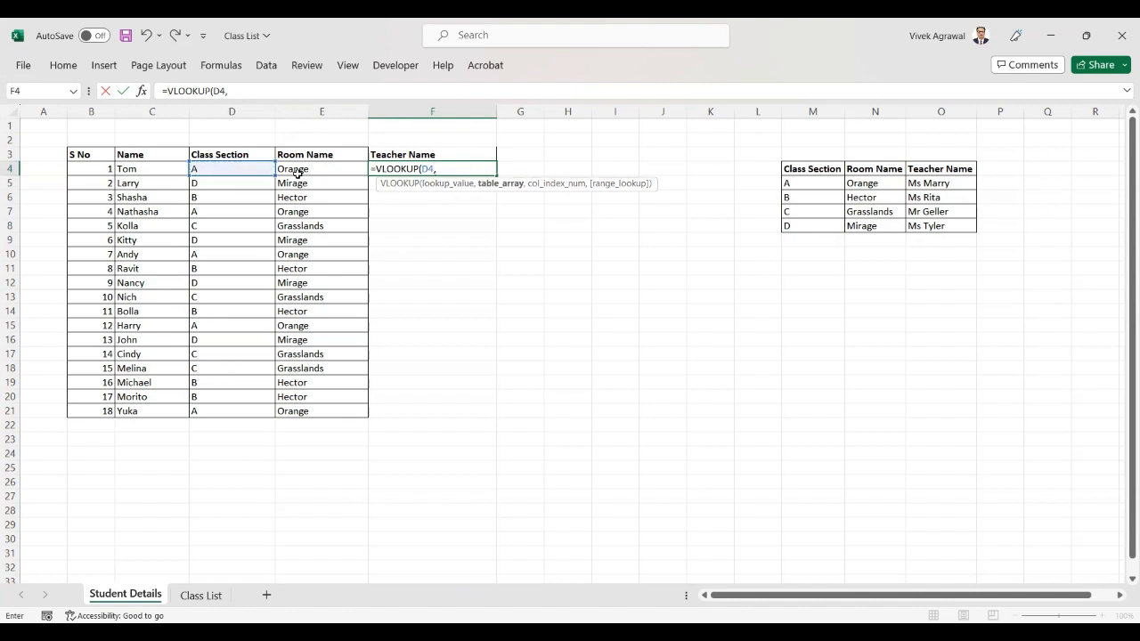
Set the F4 formula's table array to the class section lookup data as the absolute range $M$5:$O$8.
click(803, 184)
drag(803, 185, 936, 220)
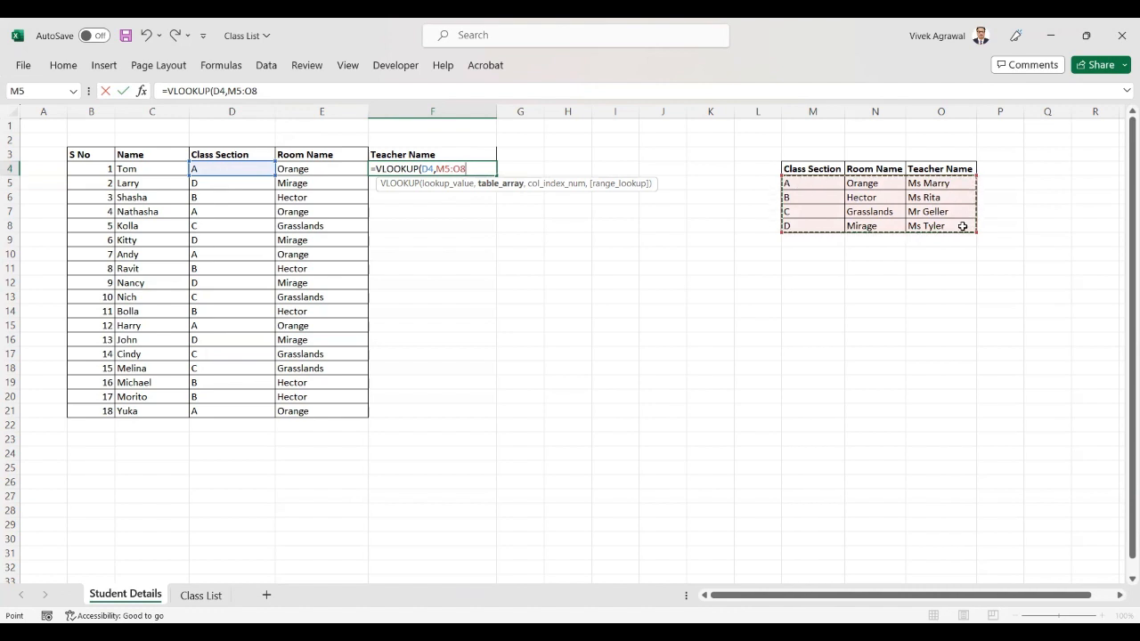
click(438, 169)
text($)
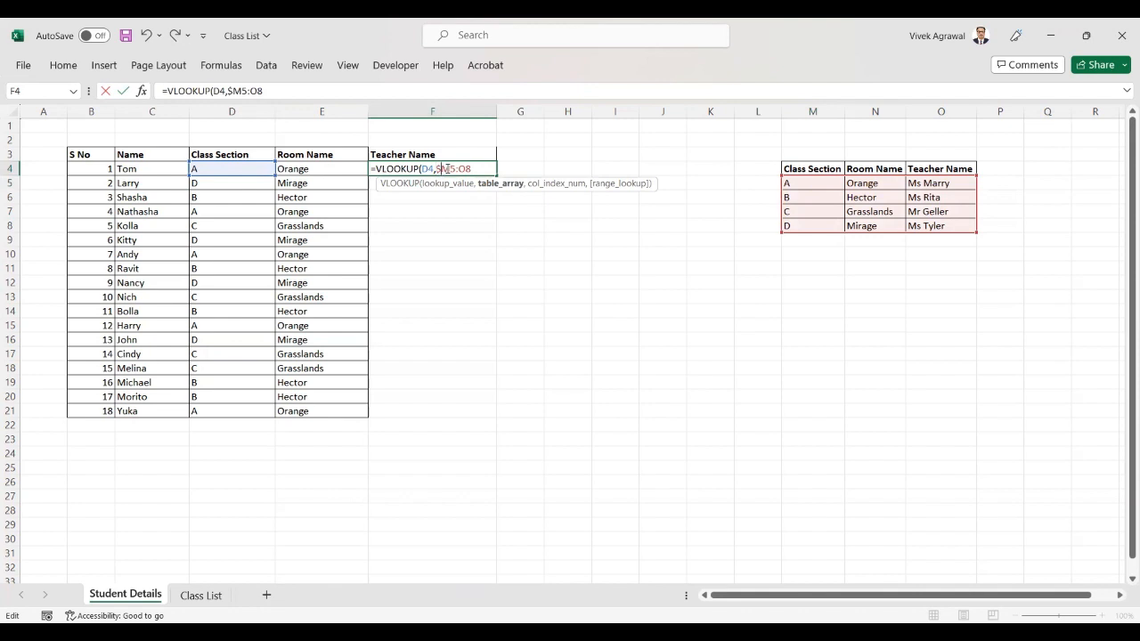
key(Right)
text($O$8,)
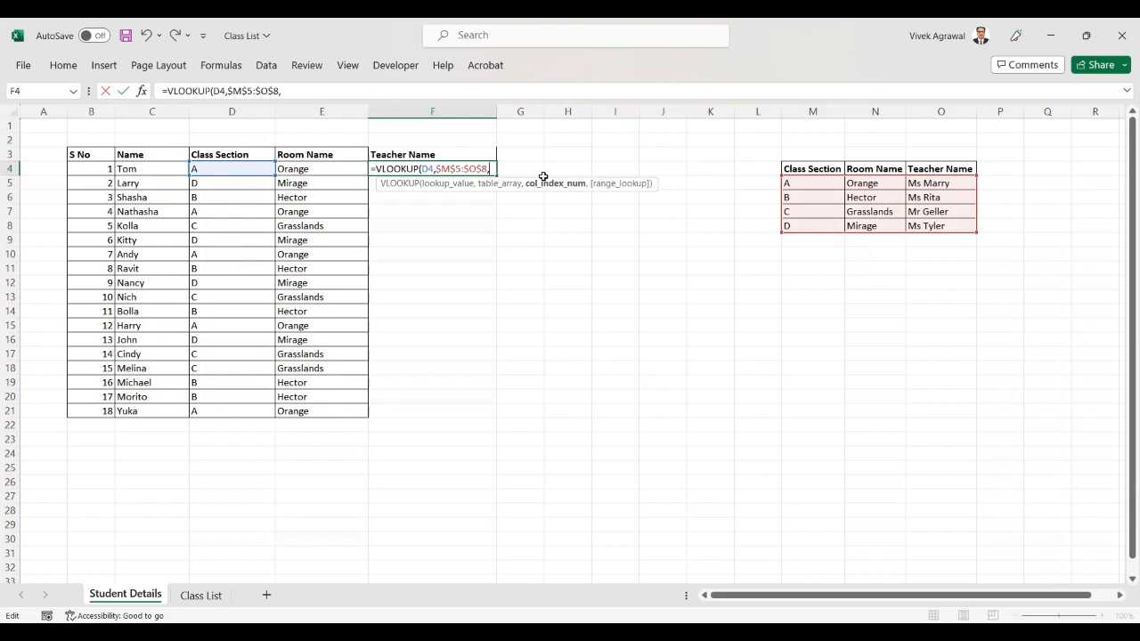
Complete the F4 VLOOKUP with column index 3 and an empty range_lookup argument, giving =VLOOKUP(D4,$M$5:$O$8,3,).
text(3,)
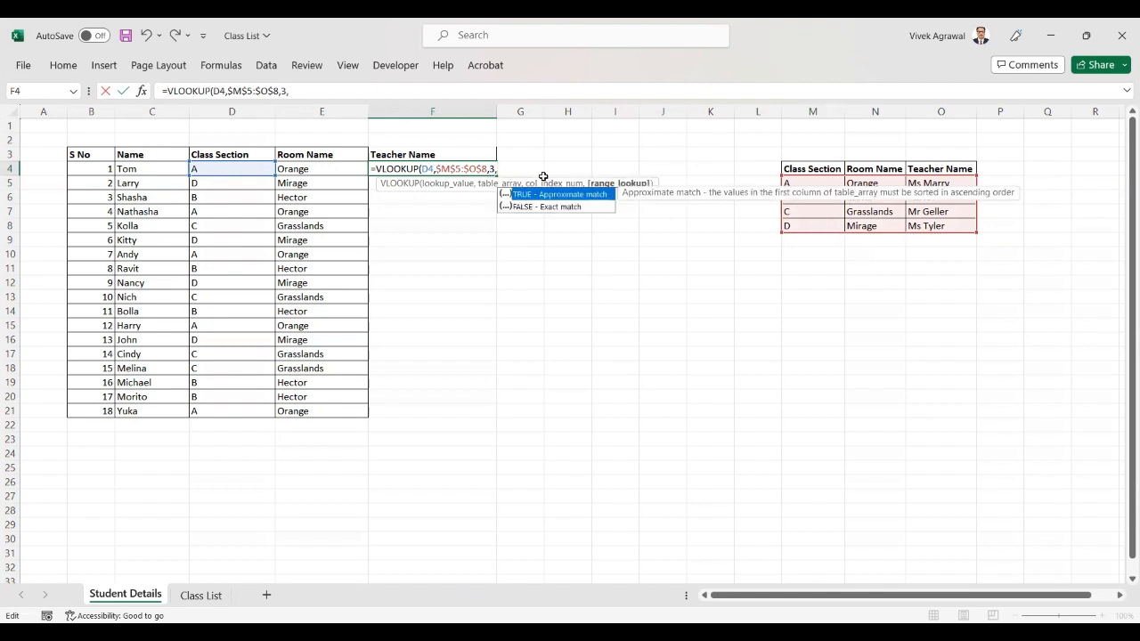
key(Down)
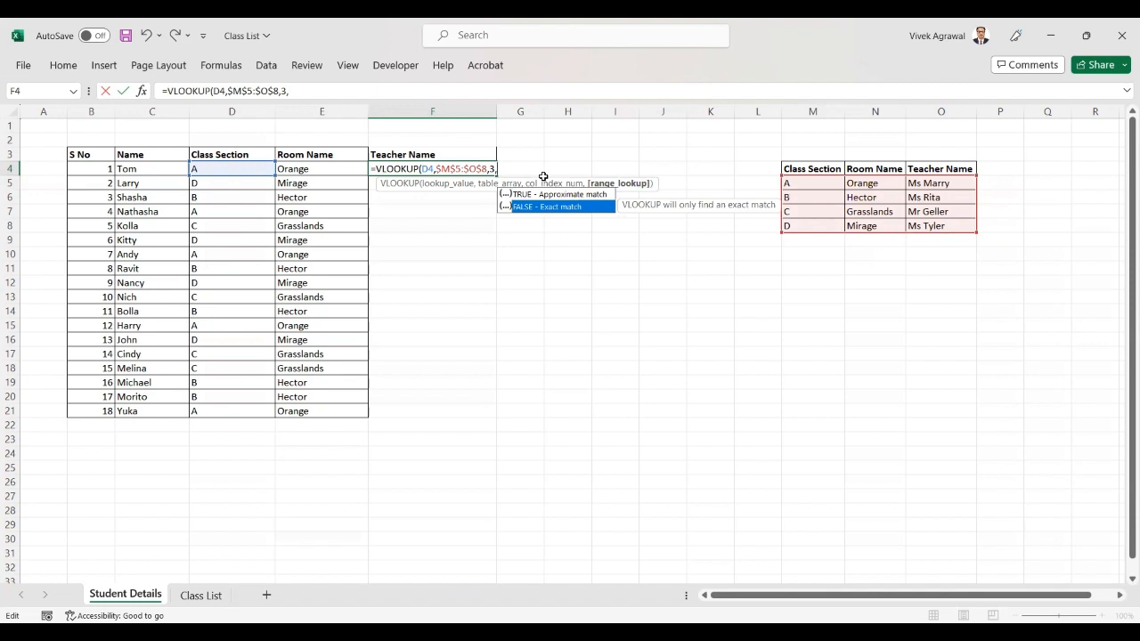
key(Return)
Fill the Teacher Name formula from F4 down through F21 and check the copied formula in F21.
click(470, 170)
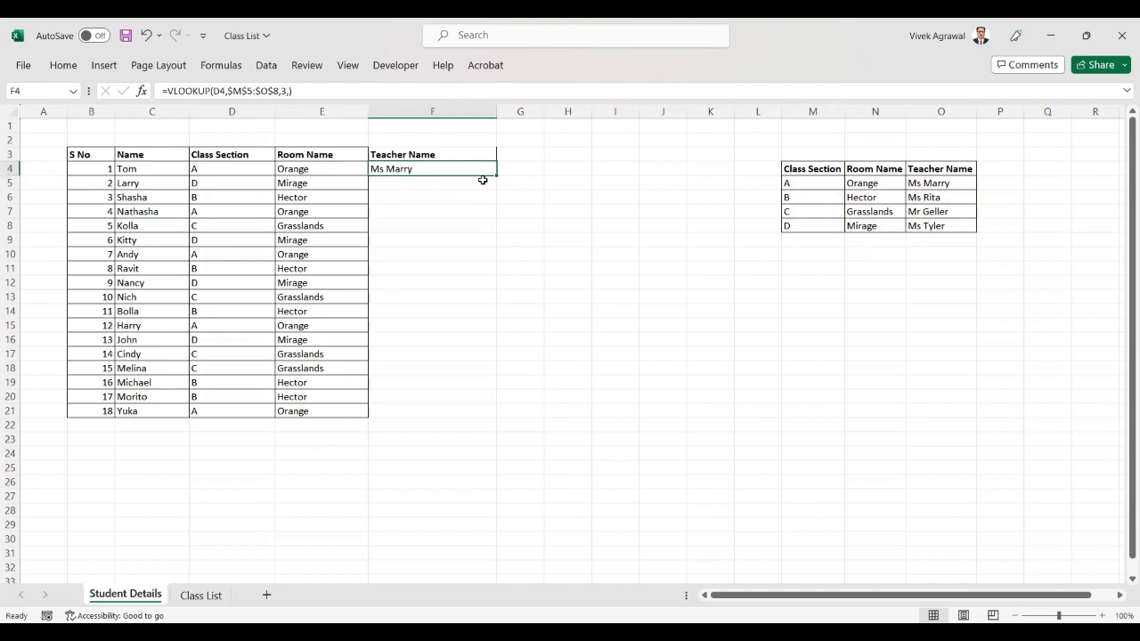
drag(496, 175, 493, 418)
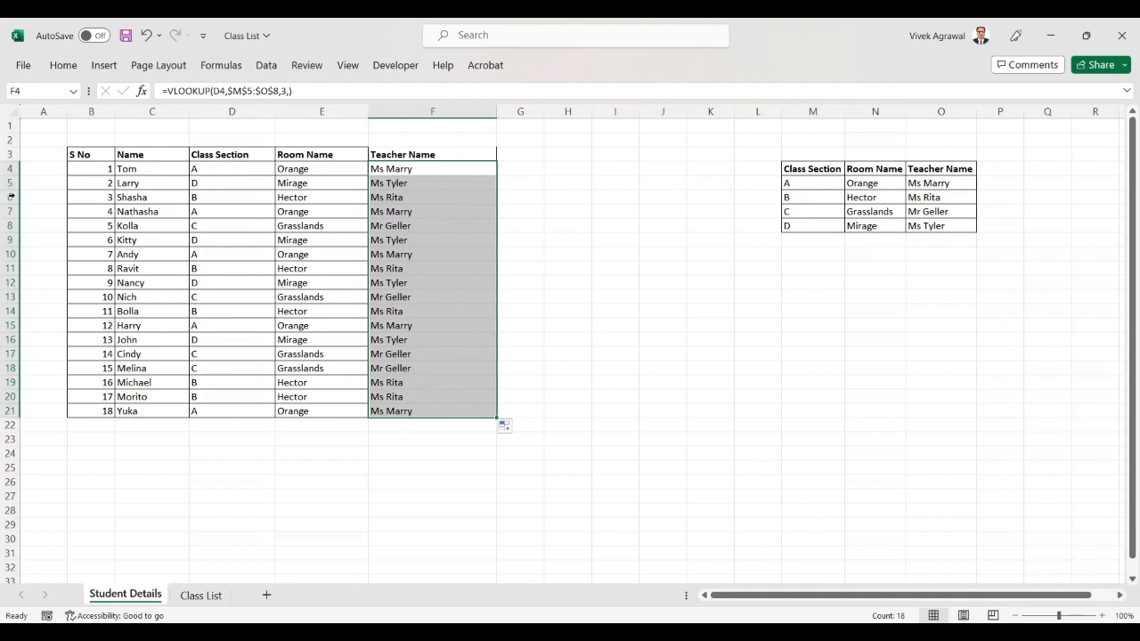
click(422, 409)
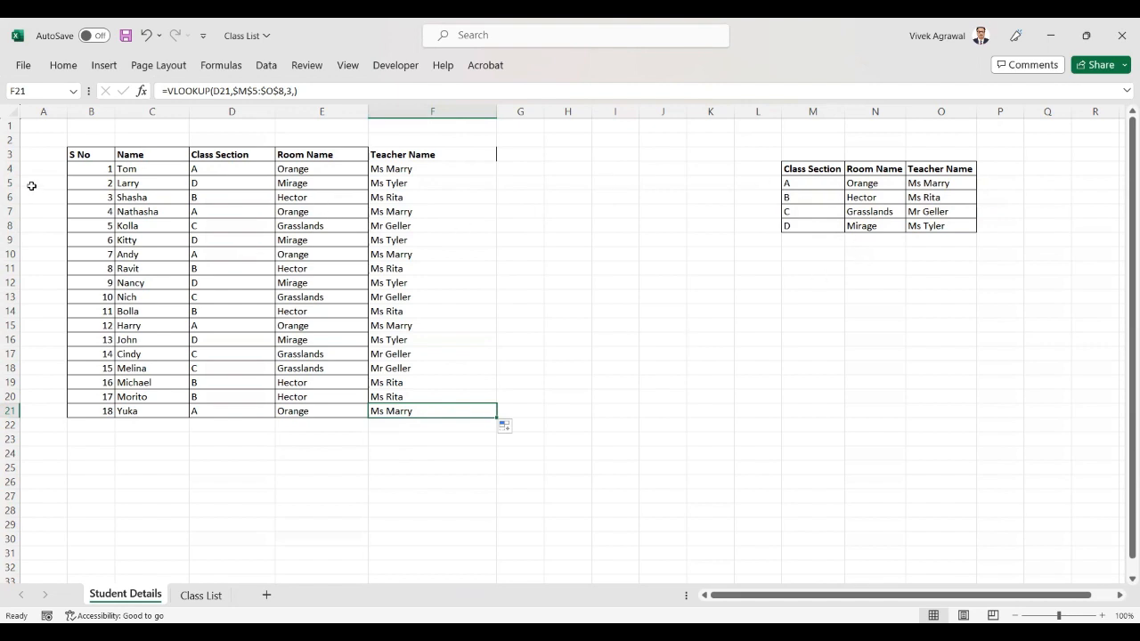
Compare the student list in B3:F21 with the class section lookup table in M4:O8.
drag(71, 154, 440, 417)
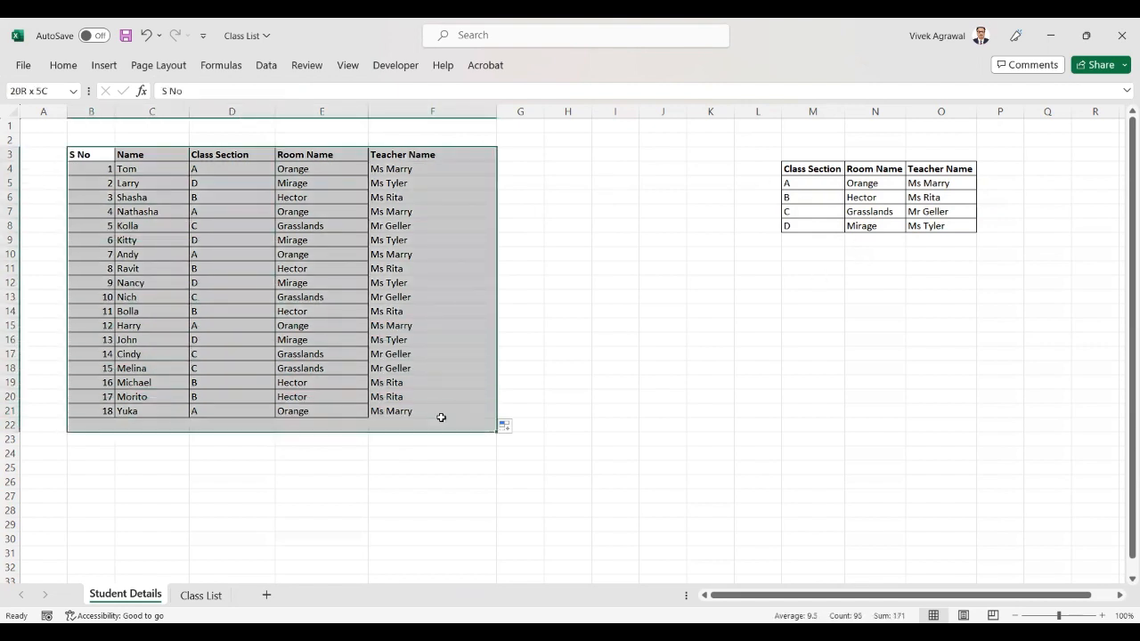
click(875, 168)
drag(812, 169, 940, 226)
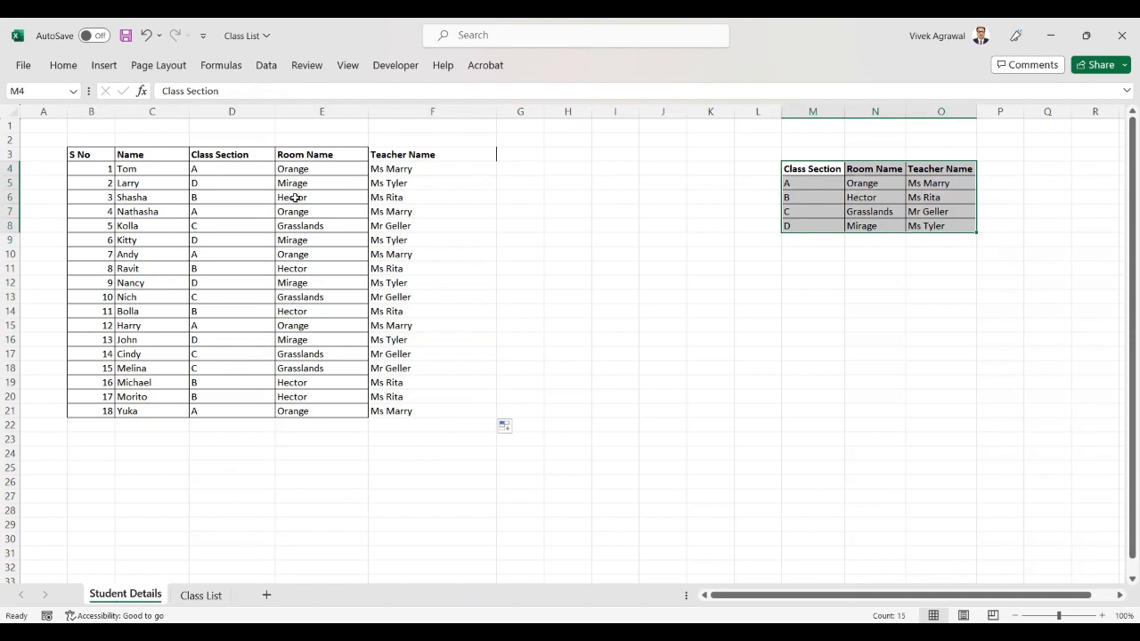
drag(95, 154, 438, 410)
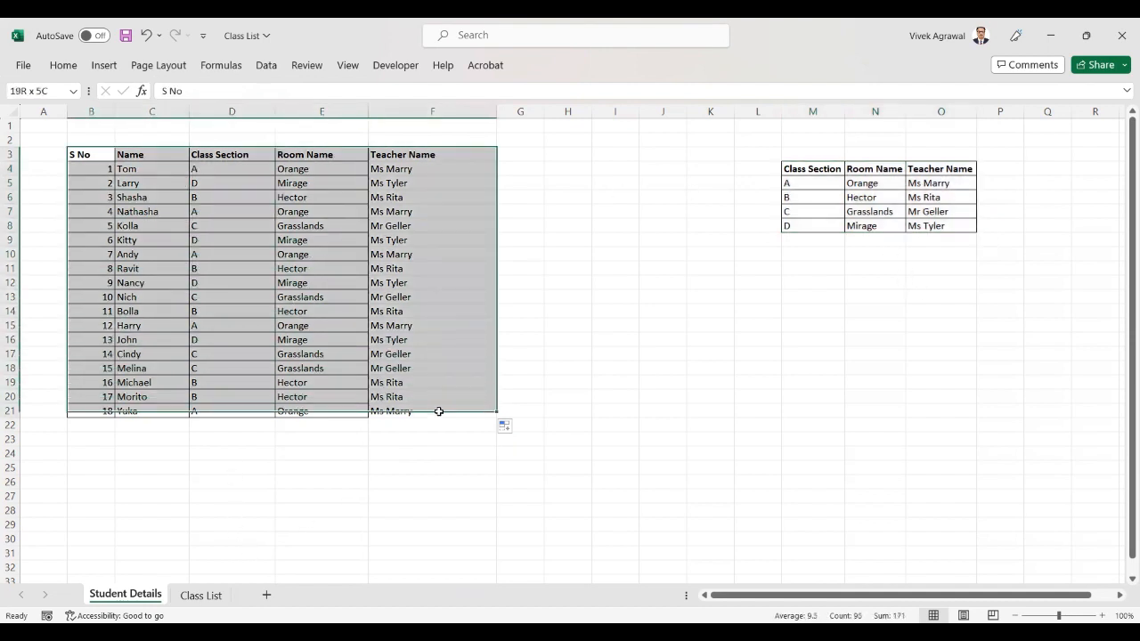
drag(796, 171, 934, 222)
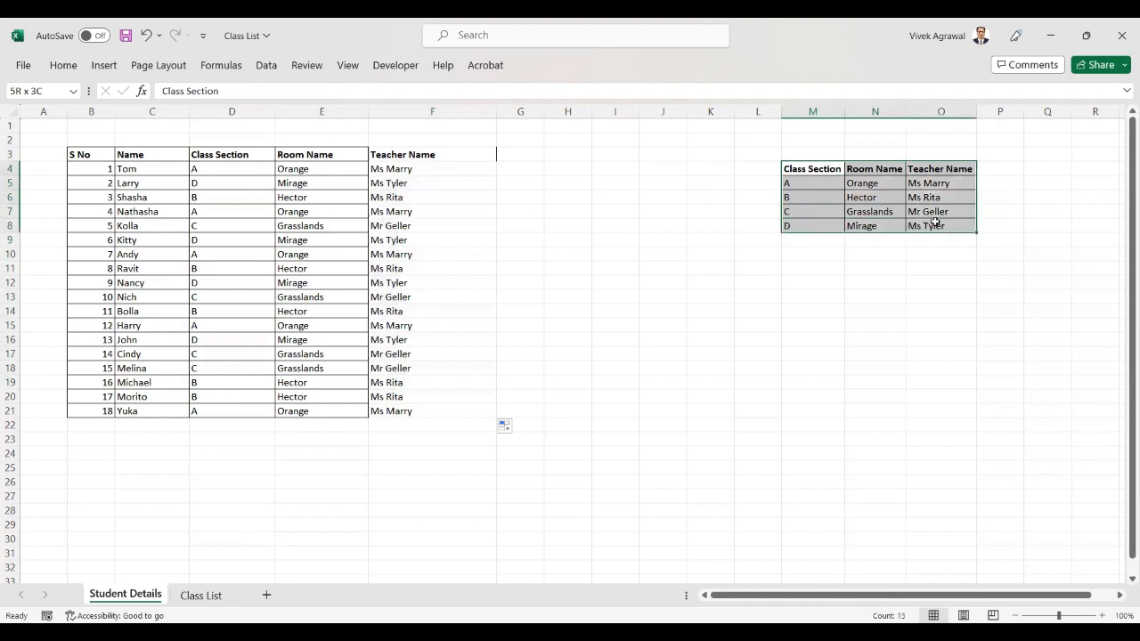
click(797, 170)
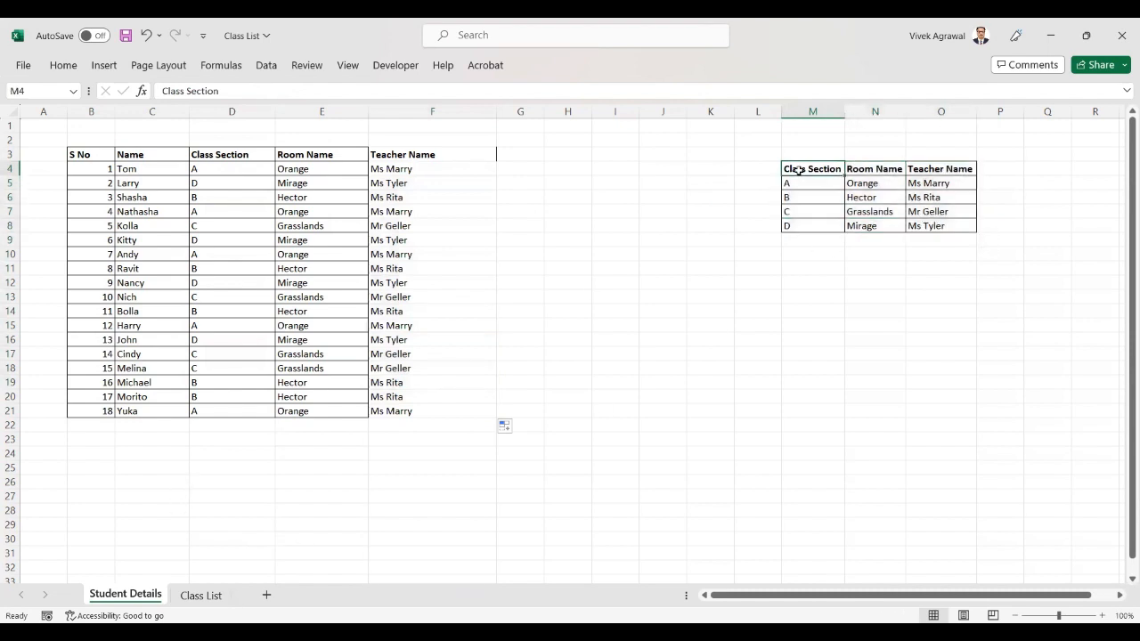